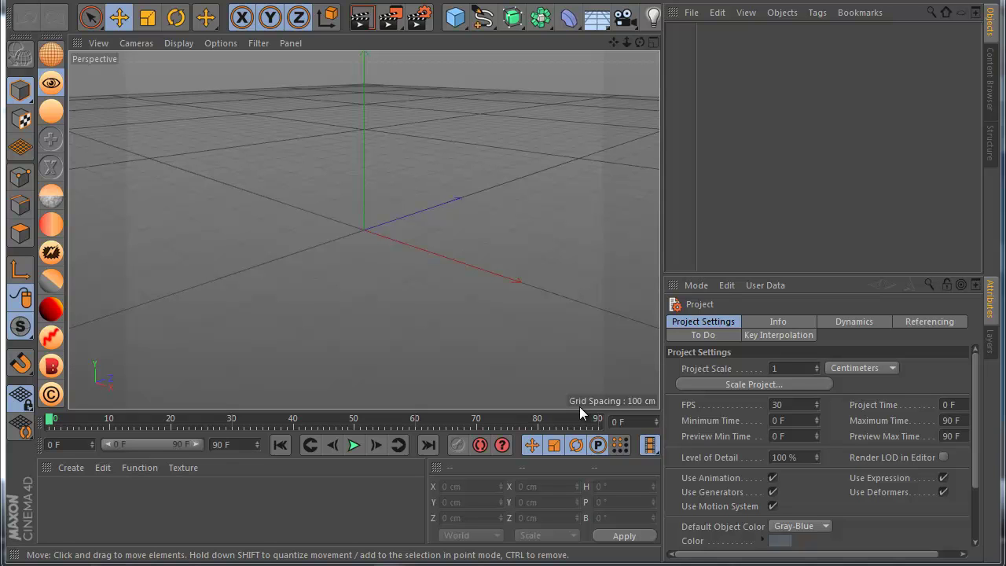
Step: Create a plane with 50 width segments and 50 height segments and make it editable
left_click(455, 17)
left_click(584, 69)
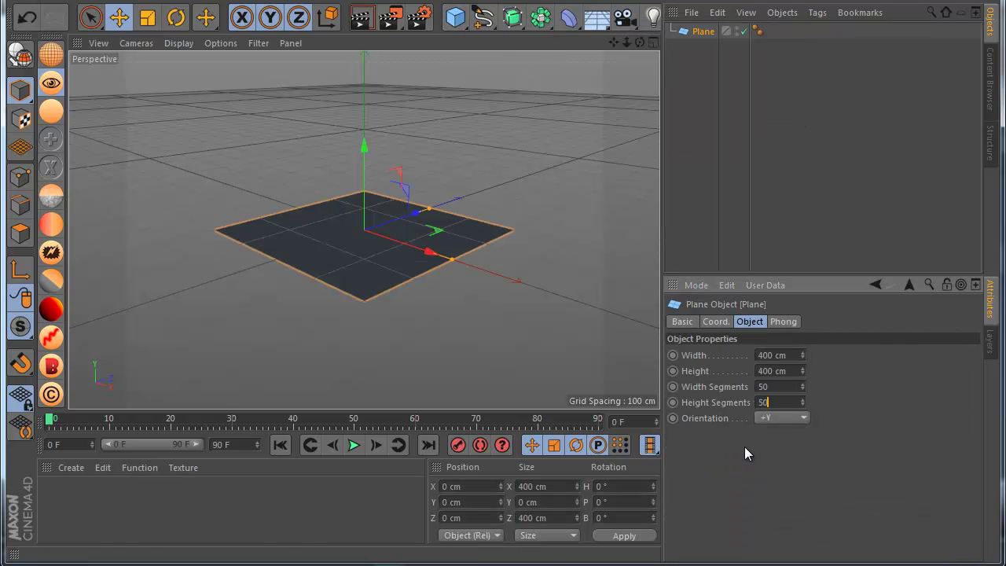
mouse_move(640, 41)
left_mouse_down()
mouse_move(503, 347)
mouse_move(634, 51)
left_mouse_up()
left_click(20, 53)
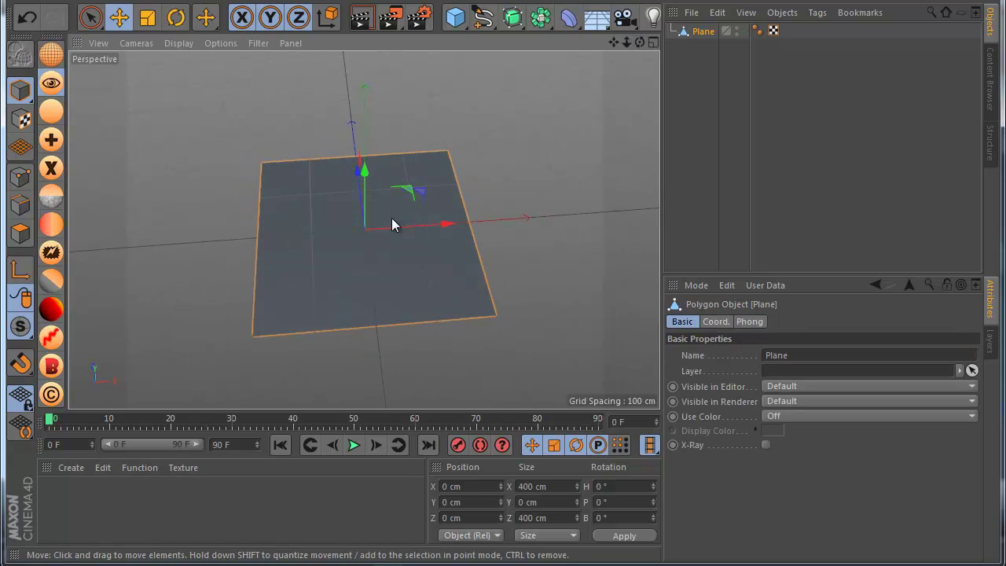
scroll(363, 244, "up", 2)
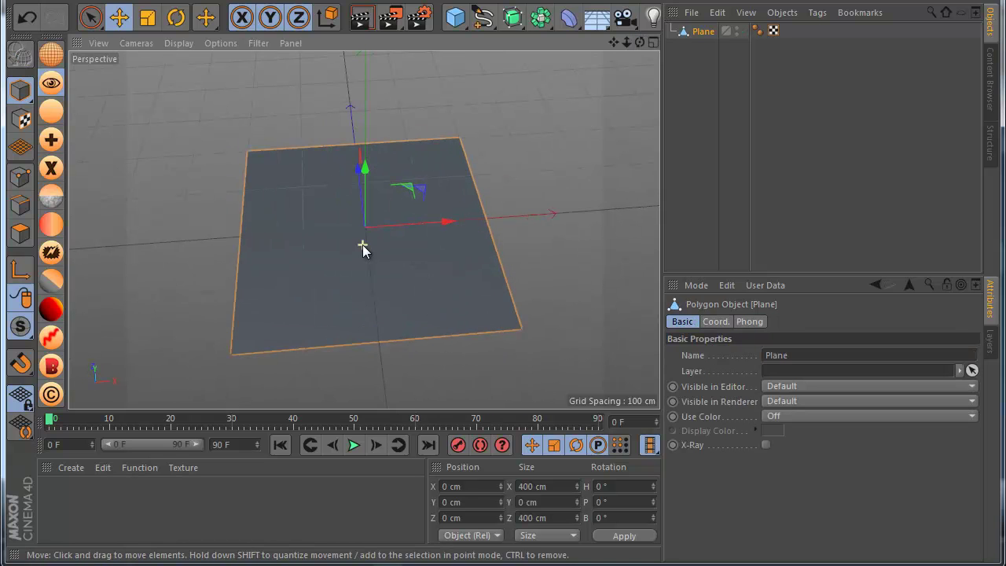
Step: Add a NitroVertexFX object to the plane, create its vertex map and set its mode to Draw
left_click(58, 255)
left_click(946, 355)
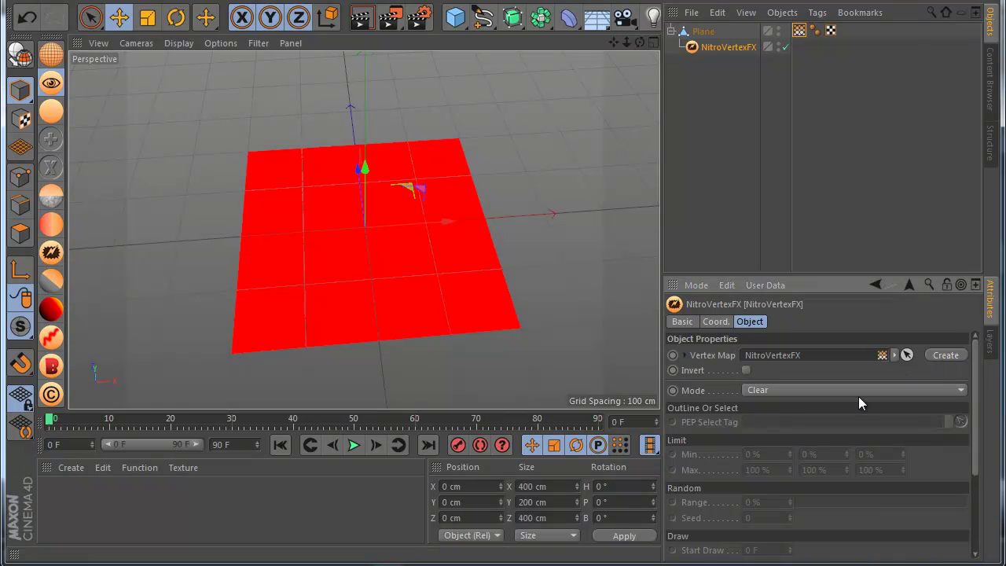
left_click(794, 389)
left_click(779, 500)
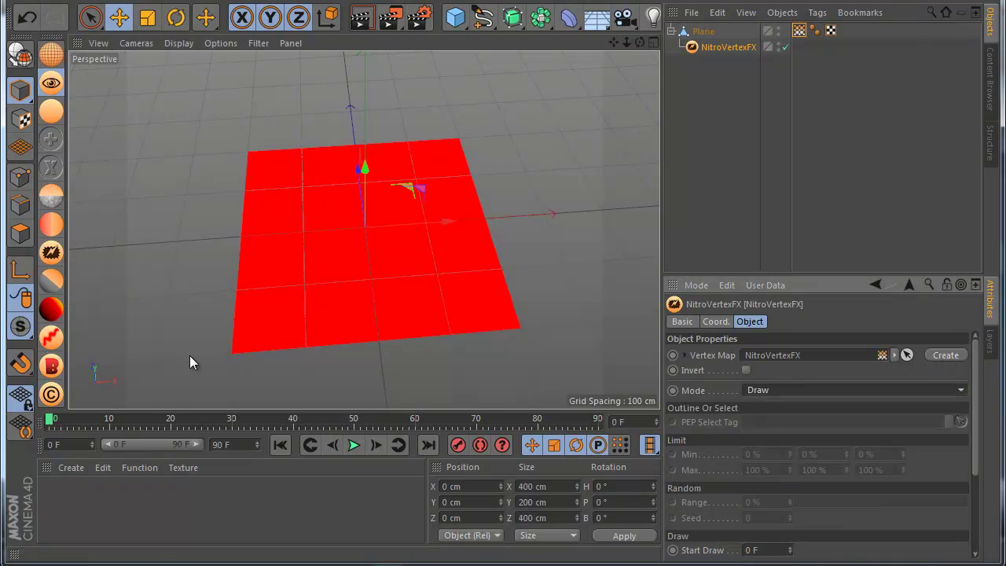
Step: Add a NitroVertexFalloff object under the plane and set its falloff shape to Sphere
left_click(62, 114)
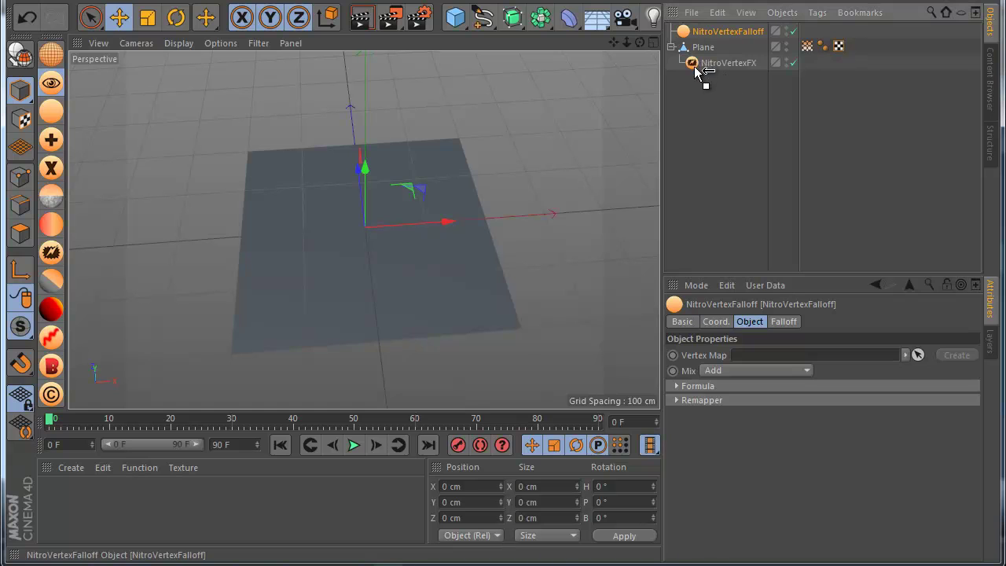
left_click_drag(696, 71, 697, 73)
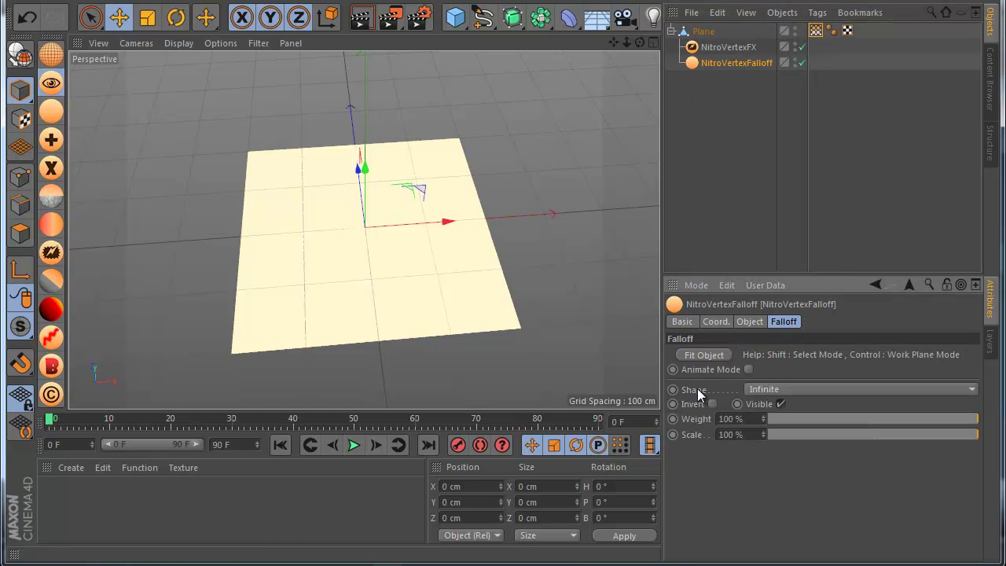
left_click(756, 388)
left_click(775, 531)
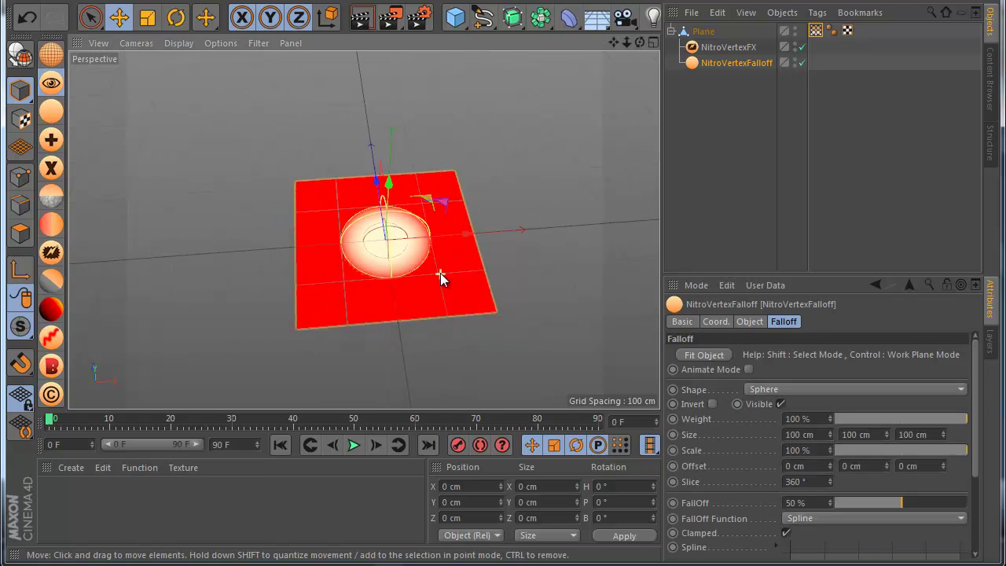
Step: Move the sphere falloff about 95 cm along X during playback, and scale it down to about 45.8 cm
left_click_drag(437, 279, 382, 438, "alt")
left_click(354, 445)
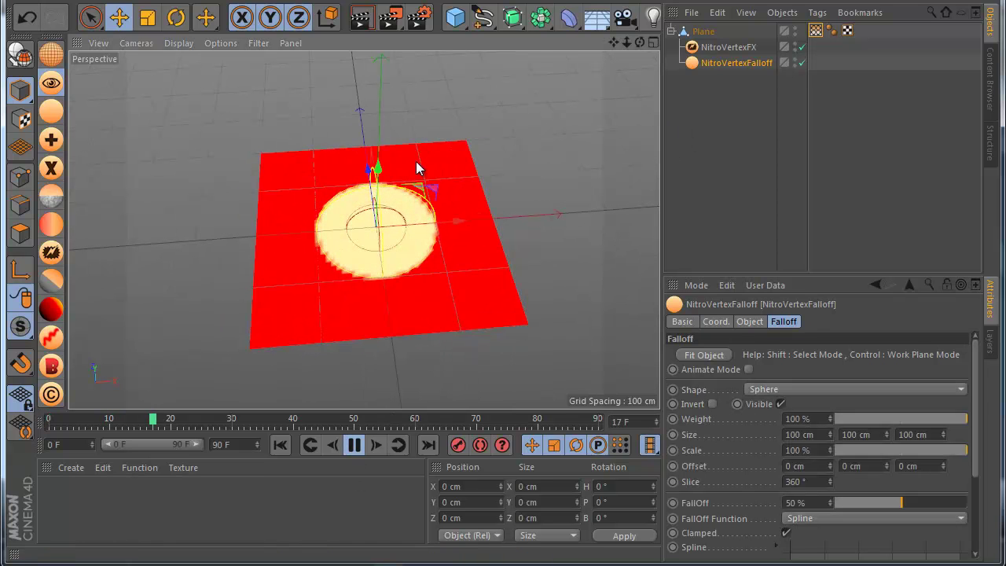
left_click_drag(450, 223, 502, 218)
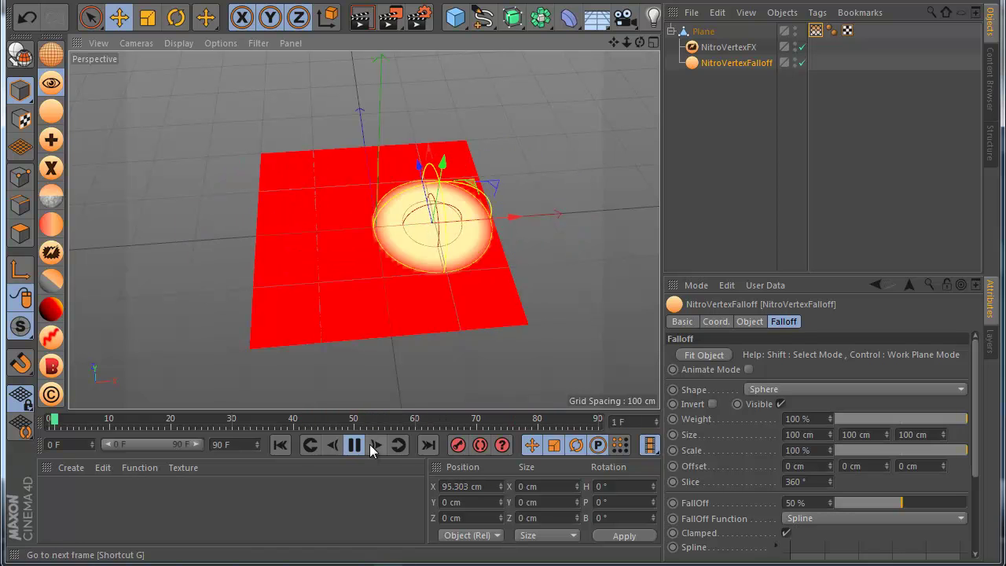
left_click(280, 445)
left_click(148, 17)
left_click_drag(643, 157, 333, 241)
Step: Add a circle spline in the XZ plane and scale it to a radius of about 148 cm
left_click(483, 30)
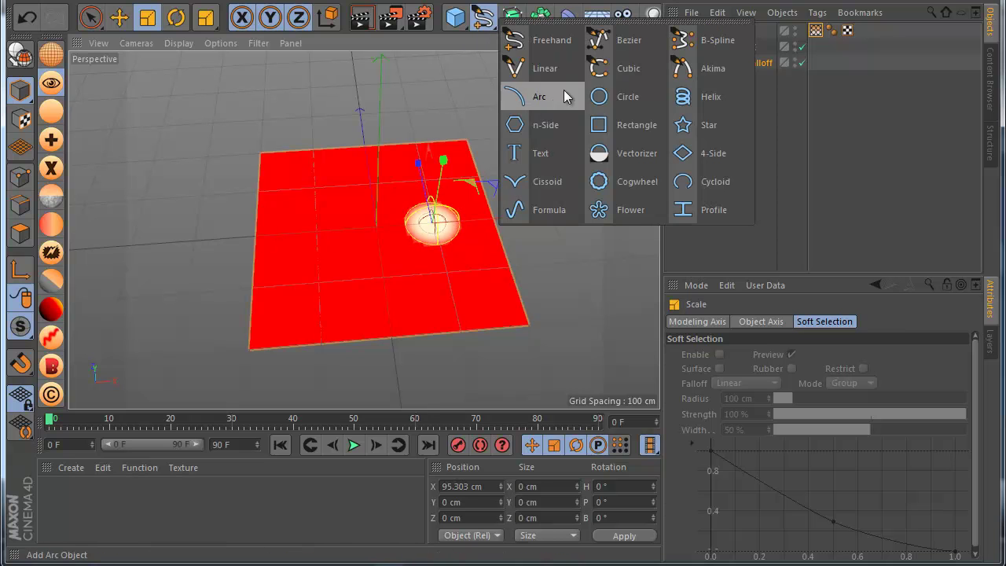
left_click(638, 103)
left_click(800, 431)
left_click(799, 476)
left_click(147, 17)
left_click_drag(178, 98, 501, 346)
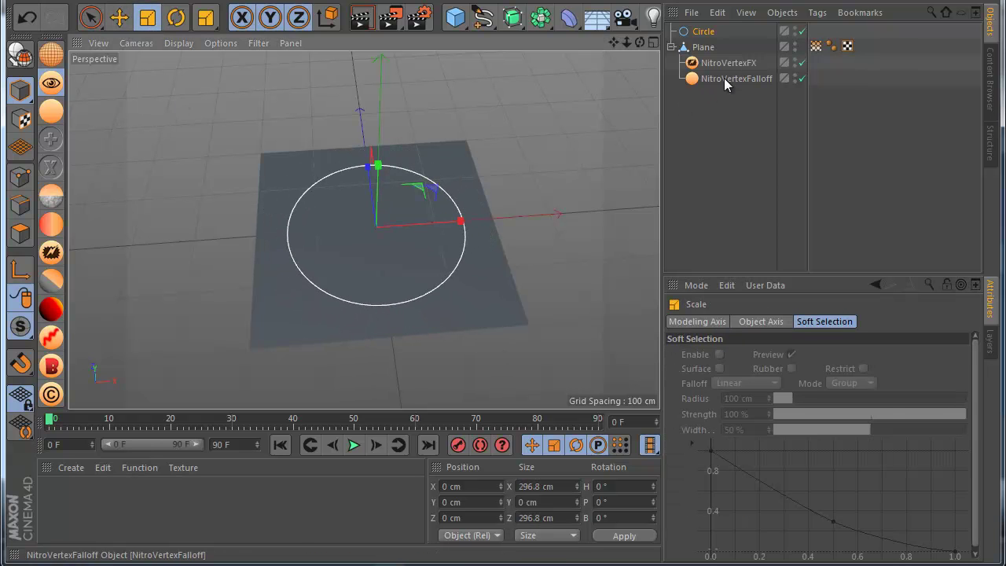
Step: Add an Align to Spline tag to the NitroVertexFalloff and assign the Circle as its spline path
left_click(724, 77)
right_click(724, 78)
mouse_move(762, 89)
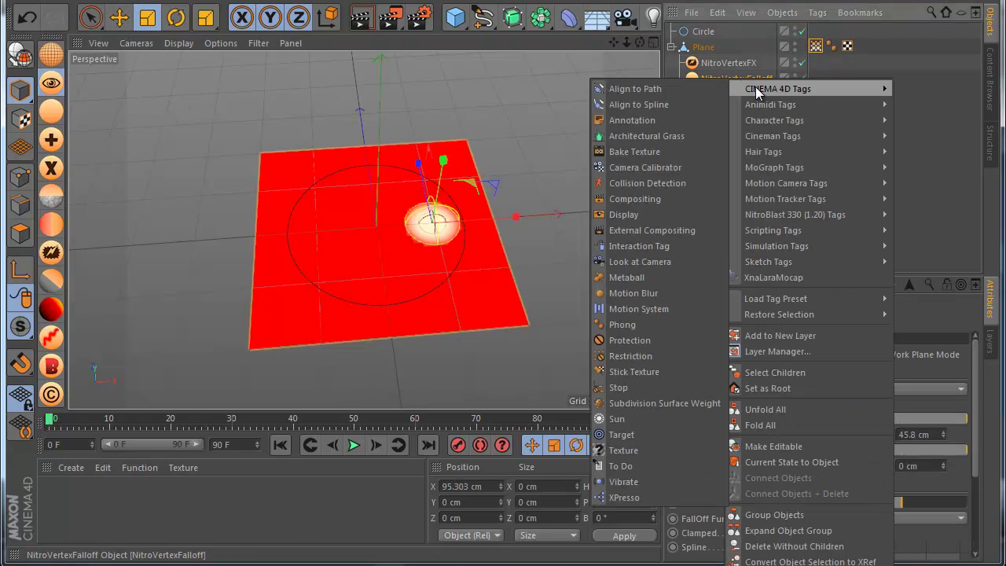
left_click(667, 105)
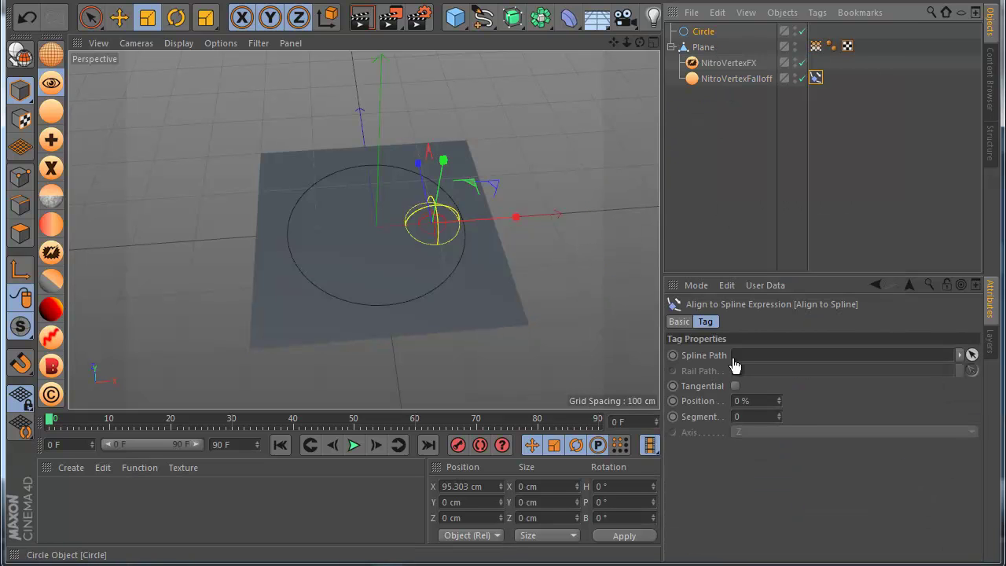
left_click_drag(747, 365, 747, 366)
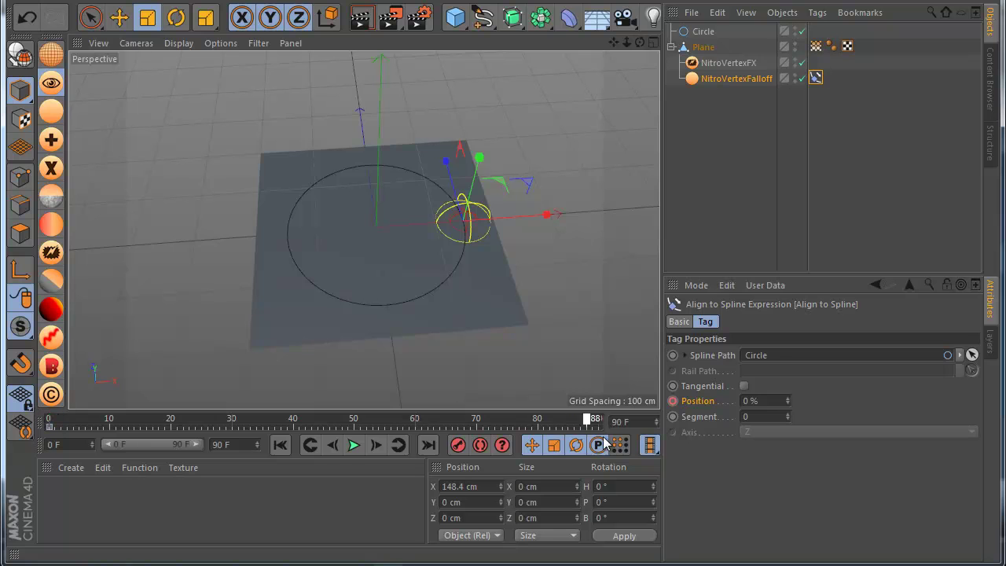
Step: Keyframe the spline position from 0% at frame 0 to 100% at frame 90, and play the animation with the plane's vertex map displayed
left_click(759, 401)
type("10")
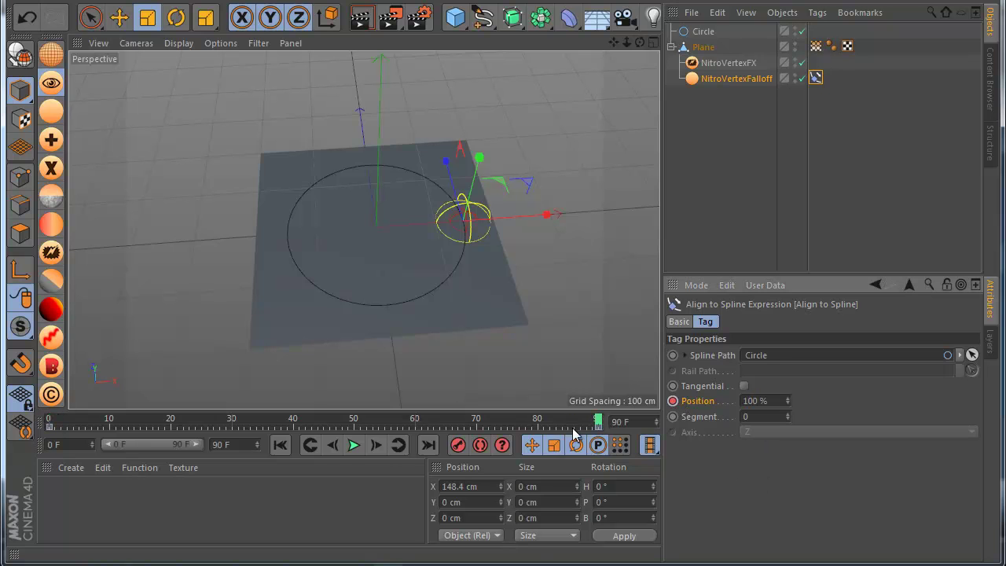
left_click(704, 47)
left_click(816, 46)
left_click(354, 445)
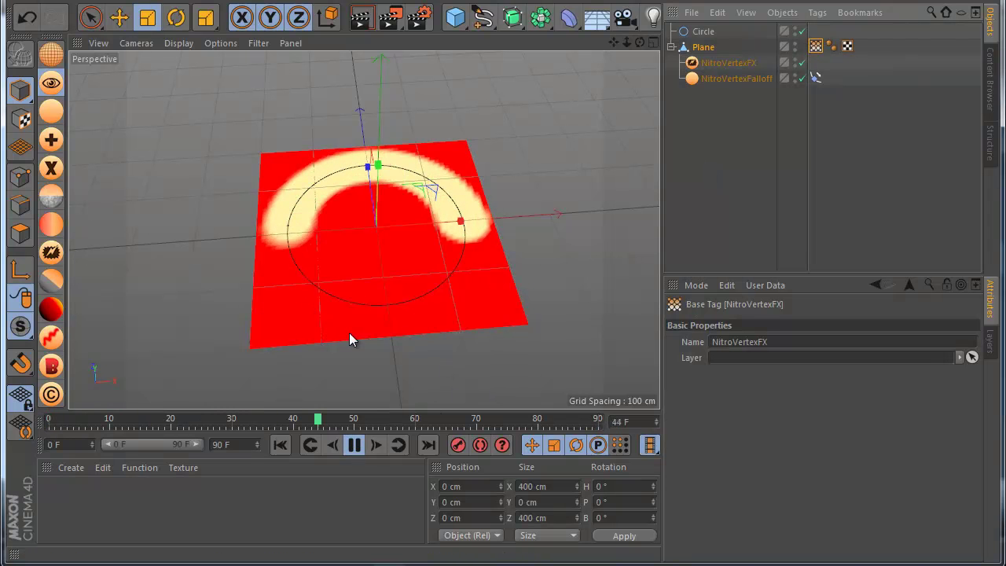
Step: Scale the NitroVertexFalloff sphere down to about 28.3 cm
left_click(691, 36)
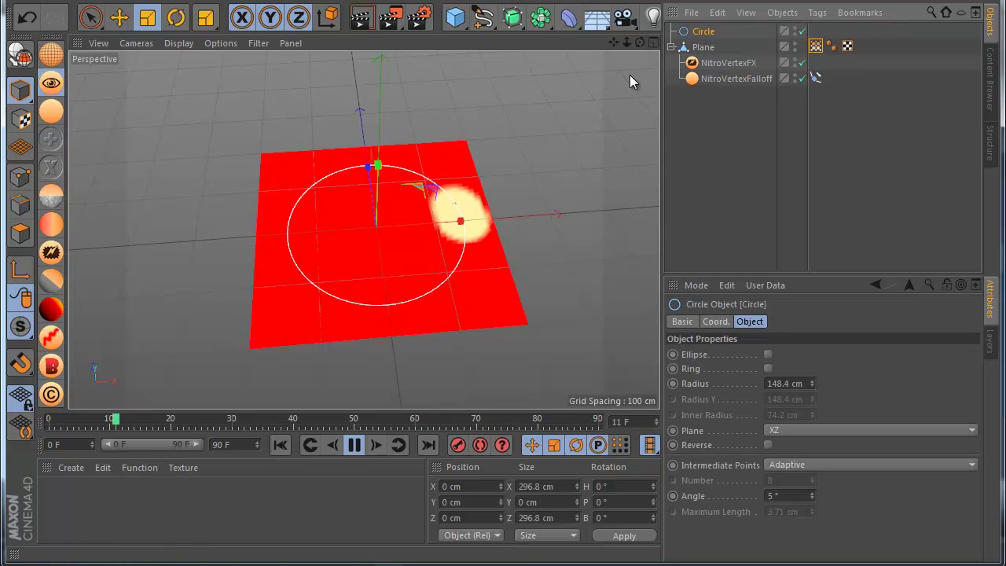
left_click(707, 78)
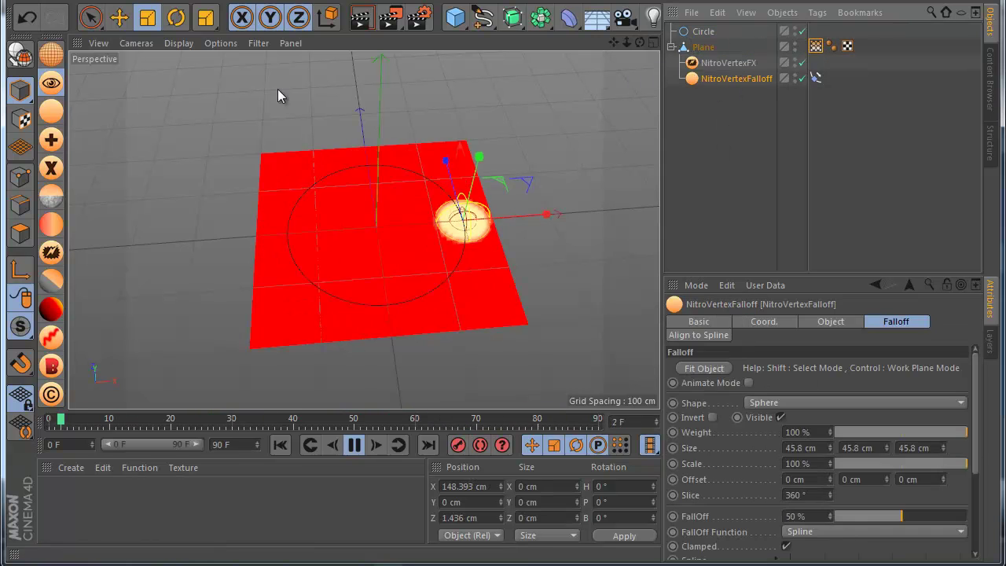
key("t")
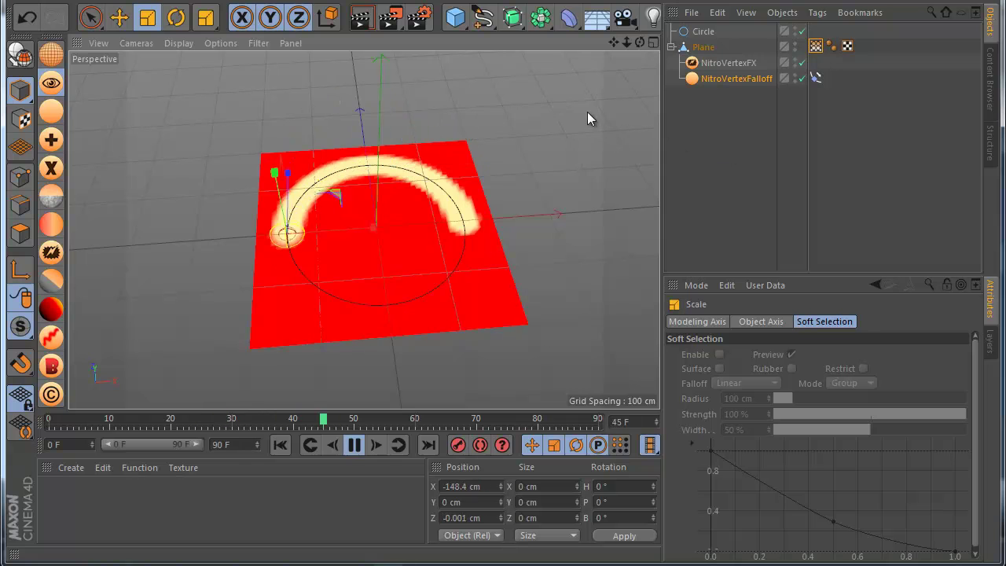
Step: Add a Displacer under the plane and give it a Restriction tag that uses the NitroVertexFX vertex map
left_click_drag(568, 17, 186, 209)
left_click_drag(735, 27, 695, 108)
right_click(712, 93)
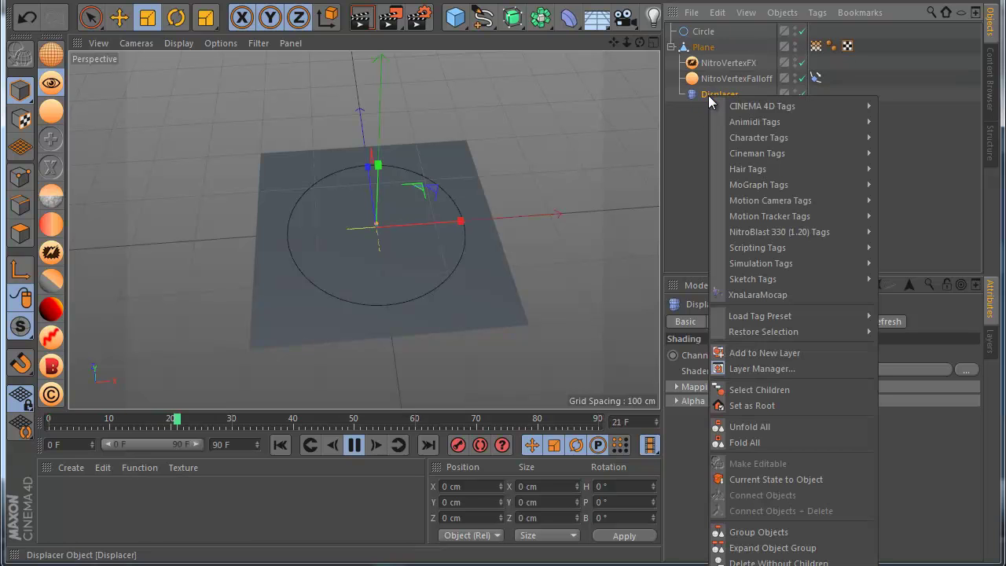
mouse_move(719, 105)
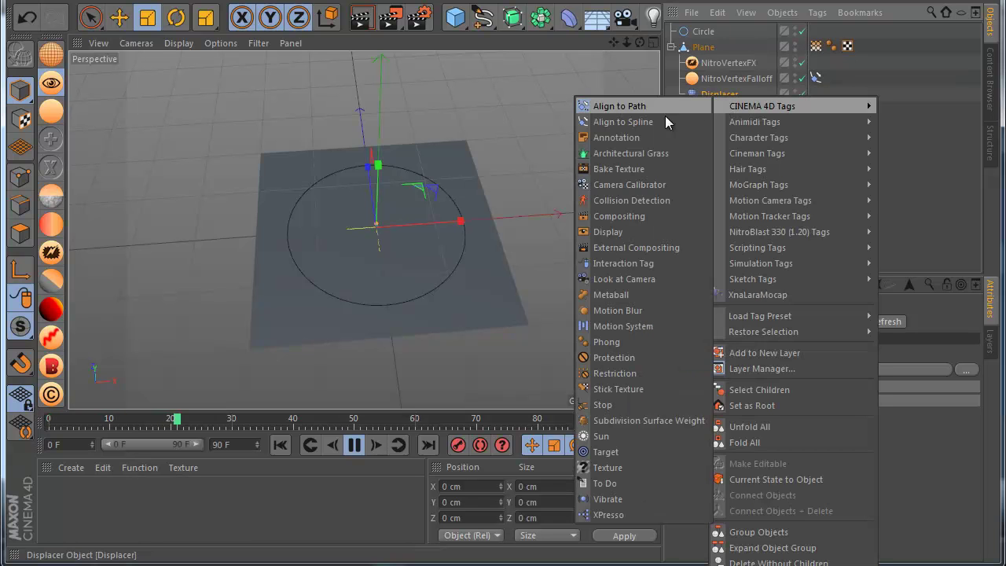
left_click(640, 375)
left_click_drag(816, 46, 802, 144)
Step: Assign a Color shader to the Displacer and adjust its displacement height
left_click(745, 93)
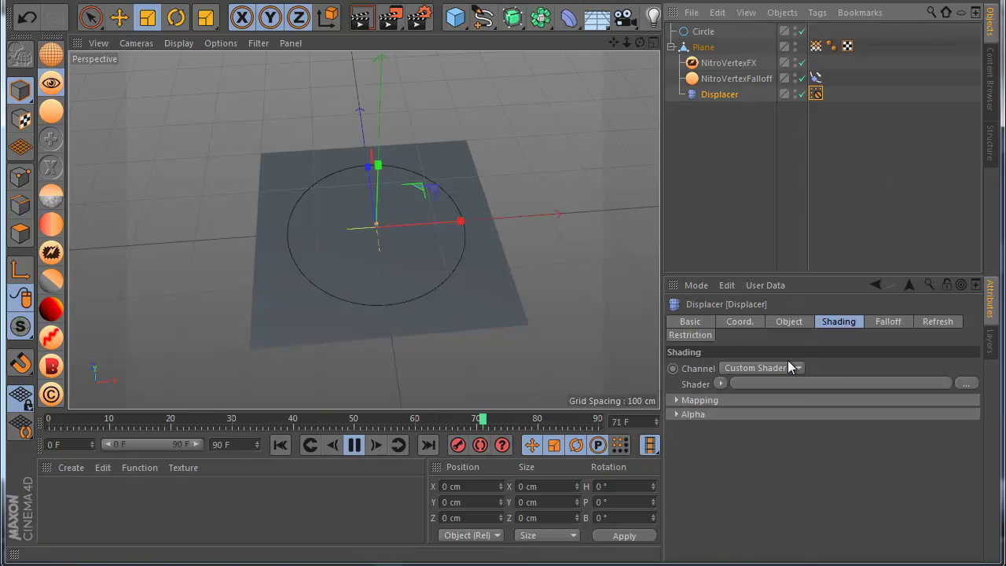
left_click(722, 383)
left_click(732, 504)
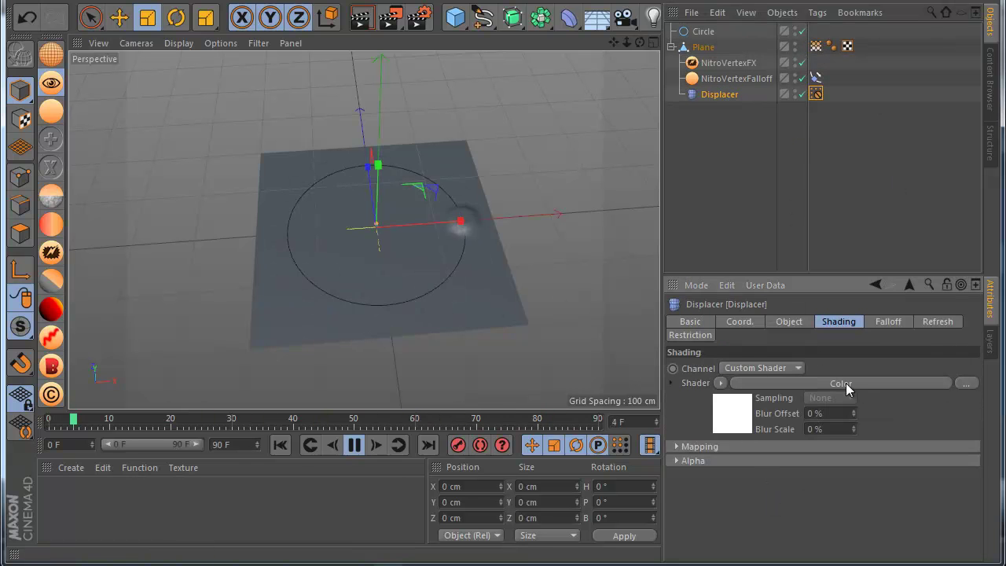
left_click(789, 322)
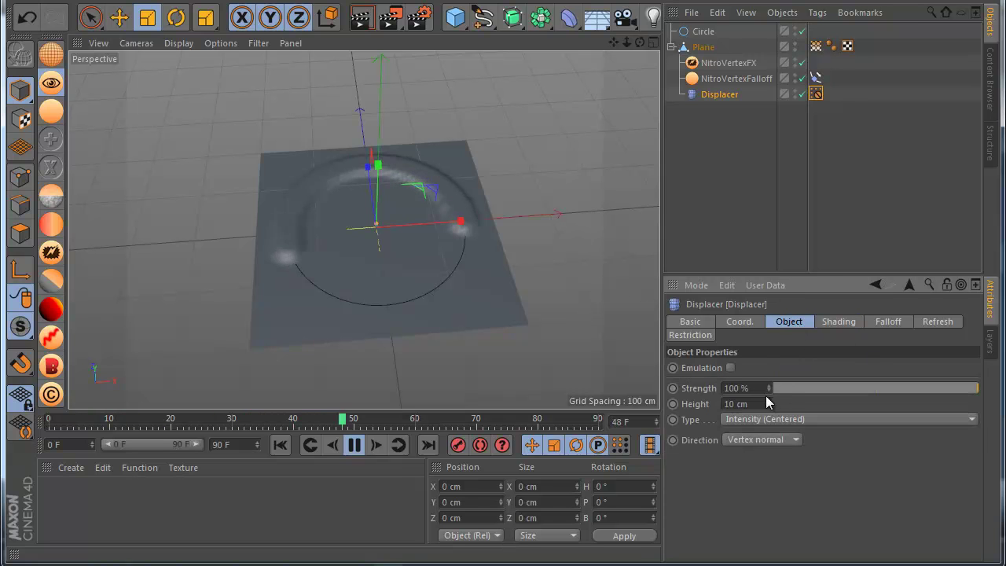
left_click_drag(769, 400, 769, 401)
Step: Duplicate the Displacer under the plane and change the copy's shader to Noise
left_click_drag(716, 95, 737, 124, "ctrl")
left_click(838, 321)
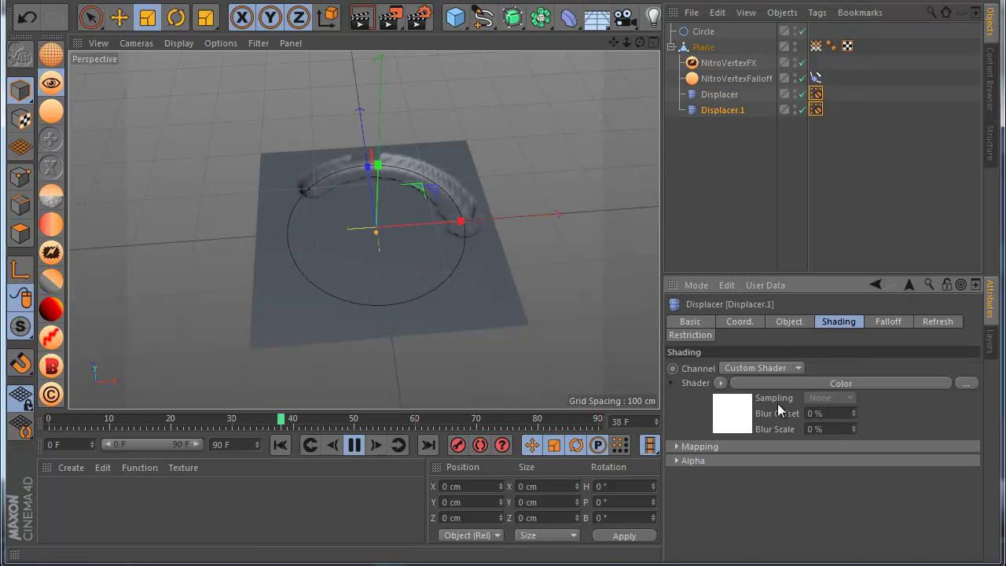
left_click(720, 383)
left_click(760, 201)
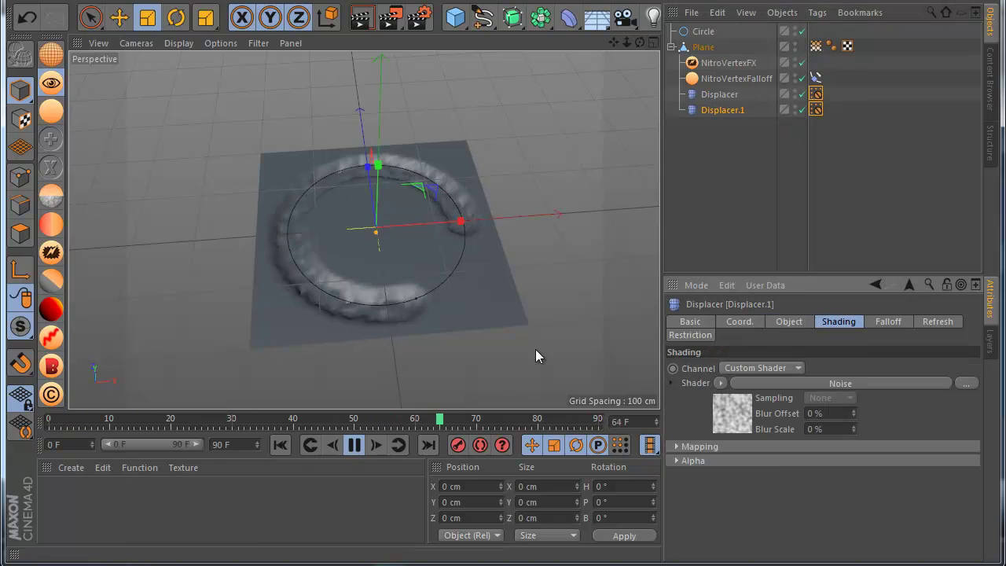
Step: Set the noise type of the duplicated Displacer's shader to FBM and deselect all objects
left_click(713, 417)
scroll(797, 497, "down", 3)
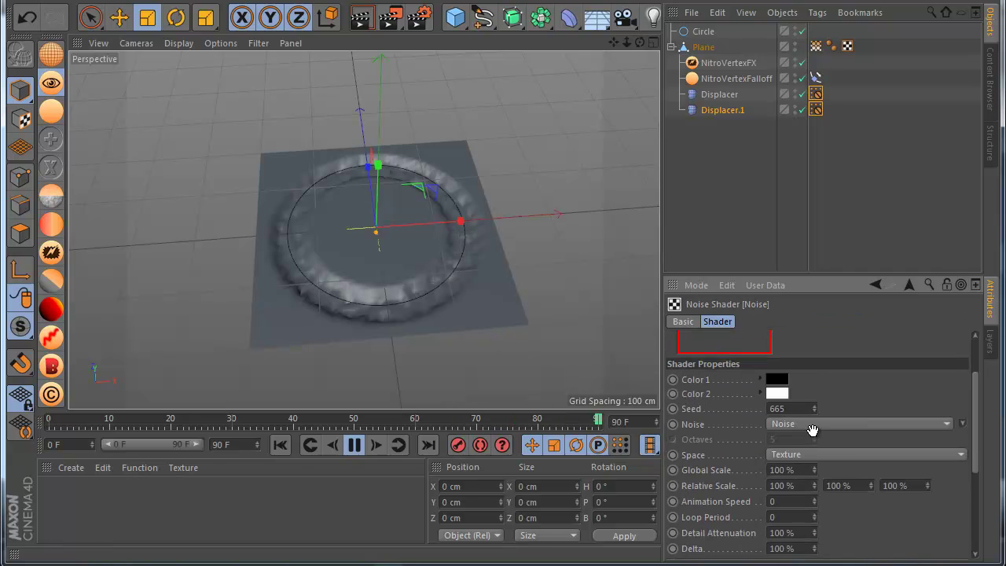
left_click(810, 429)
left_click(808, 359)
left_click(861, 206)
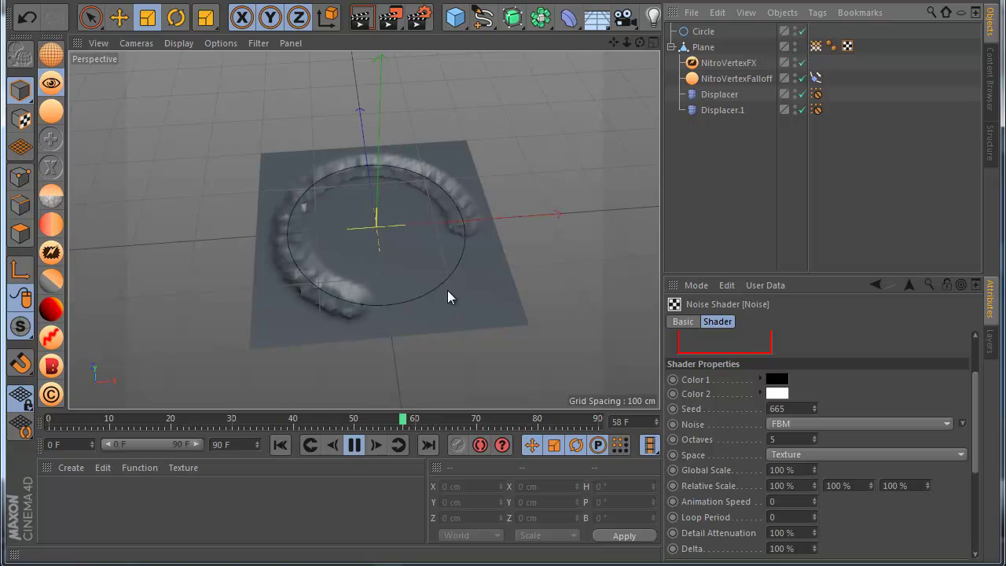
Step: Switch the NitroVertexFalloff's mix mode to Formula and enter "a" as the formula
left_click(722, 78)
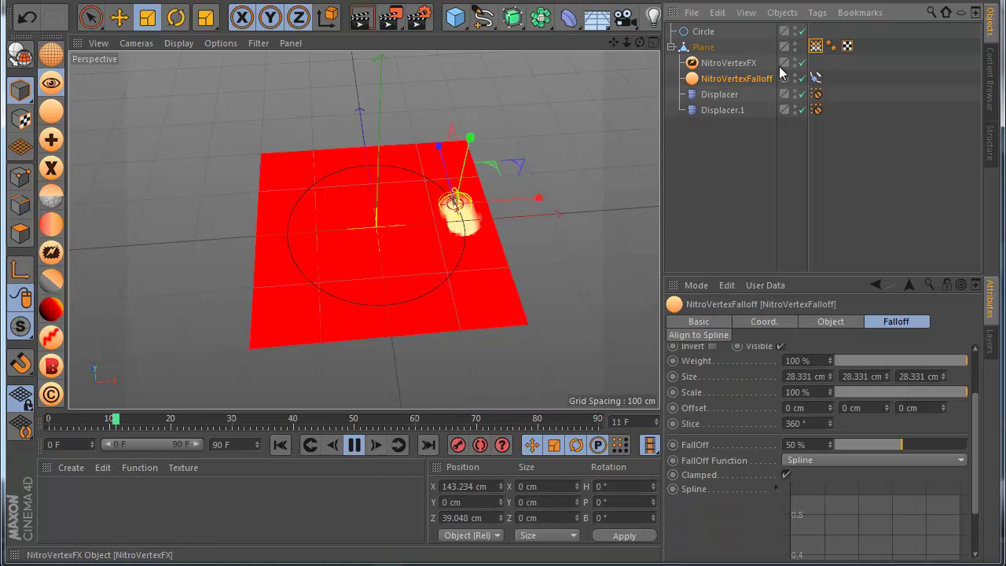
left_click(816, 45)
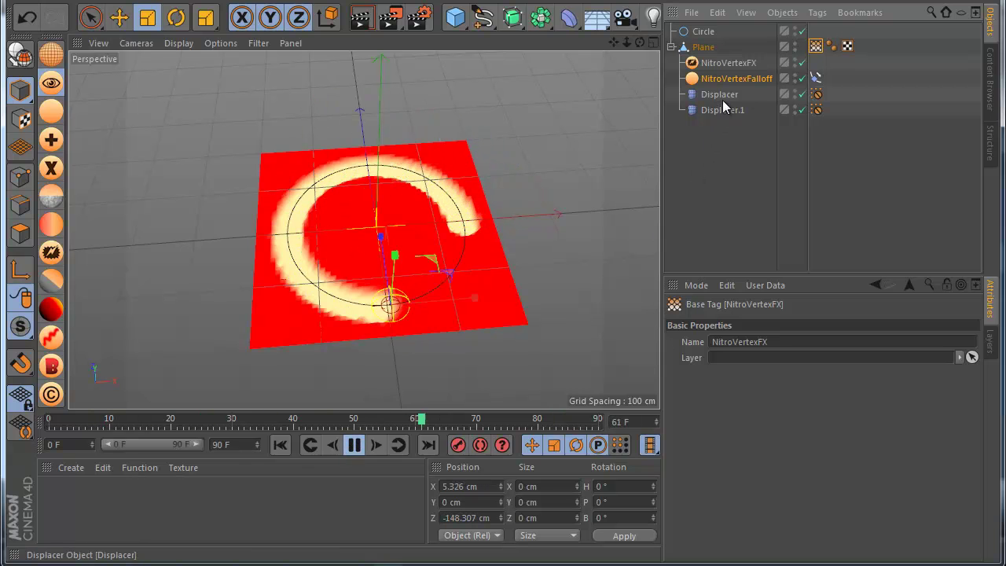
left_click(739, 78)
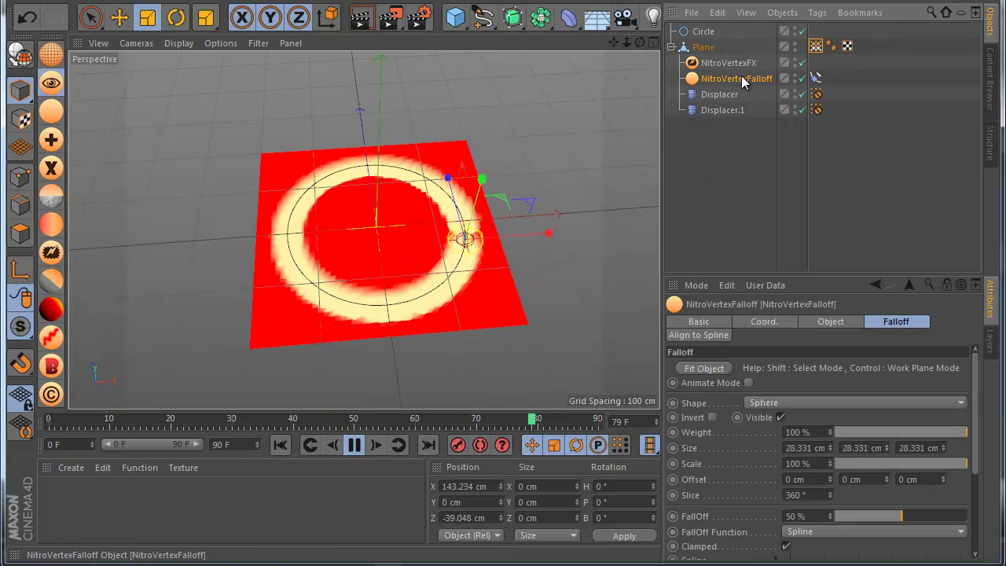
left_click(826, 324)
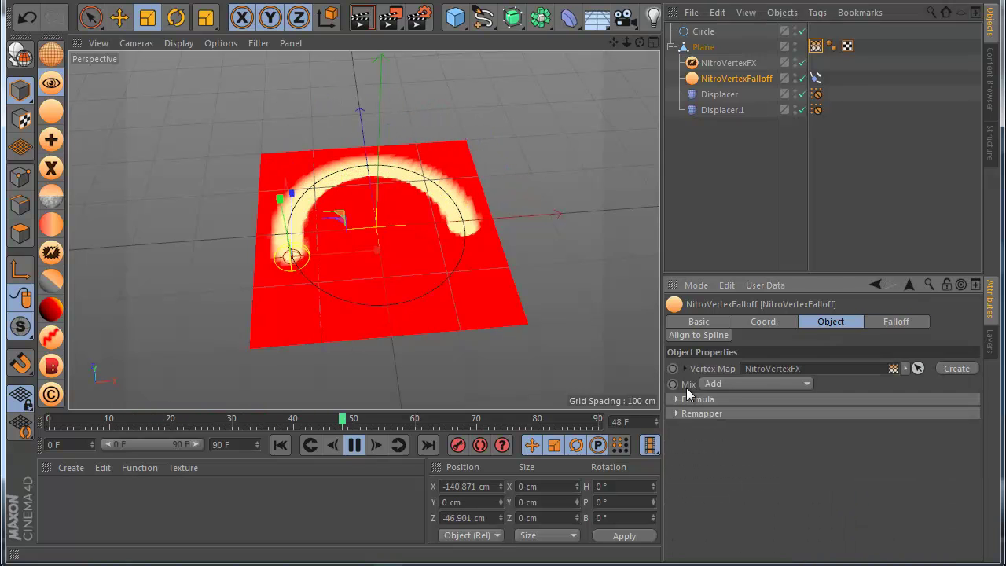
left_click(712, 385)
left_click(732, 463)
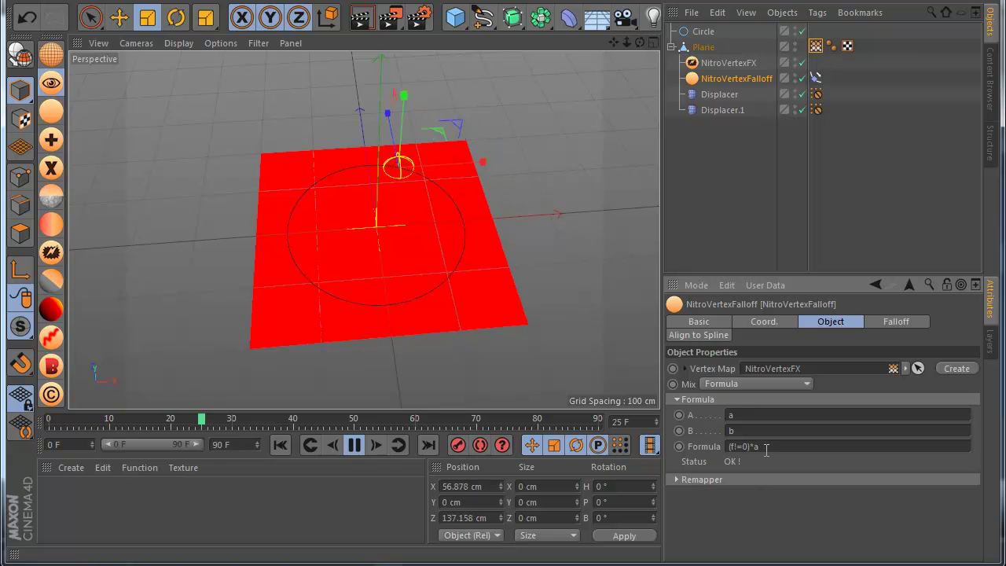
double_click(743, 446)
type("a")
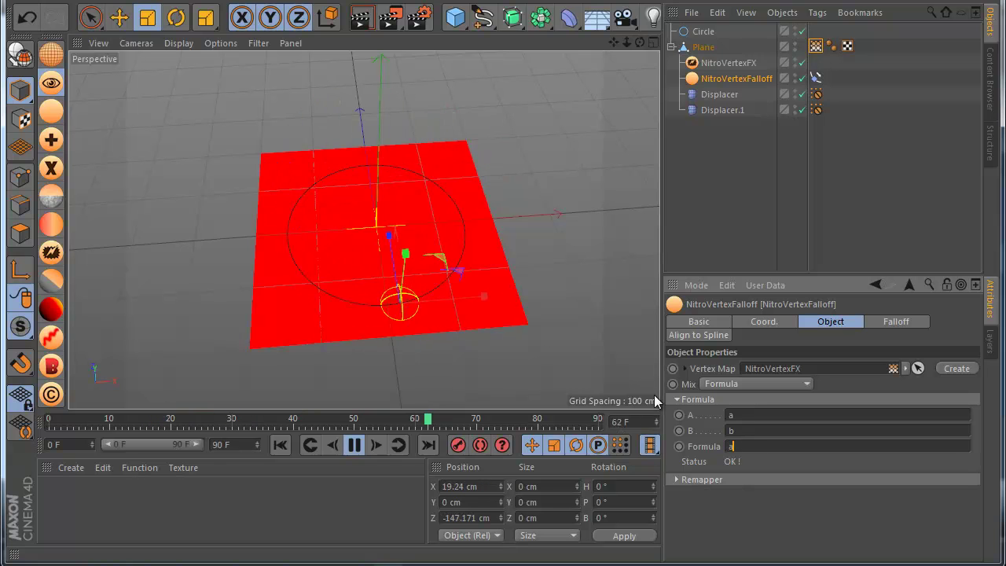
Step: Extend the falloff's mix formula to a+b and play the animation to check the vertex map trail
type("+b")
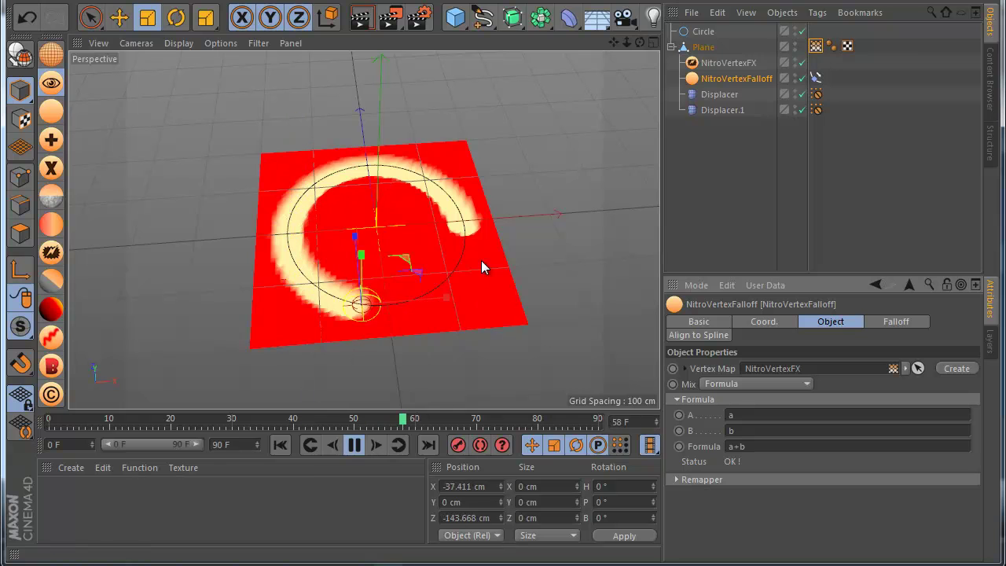
key("F8")
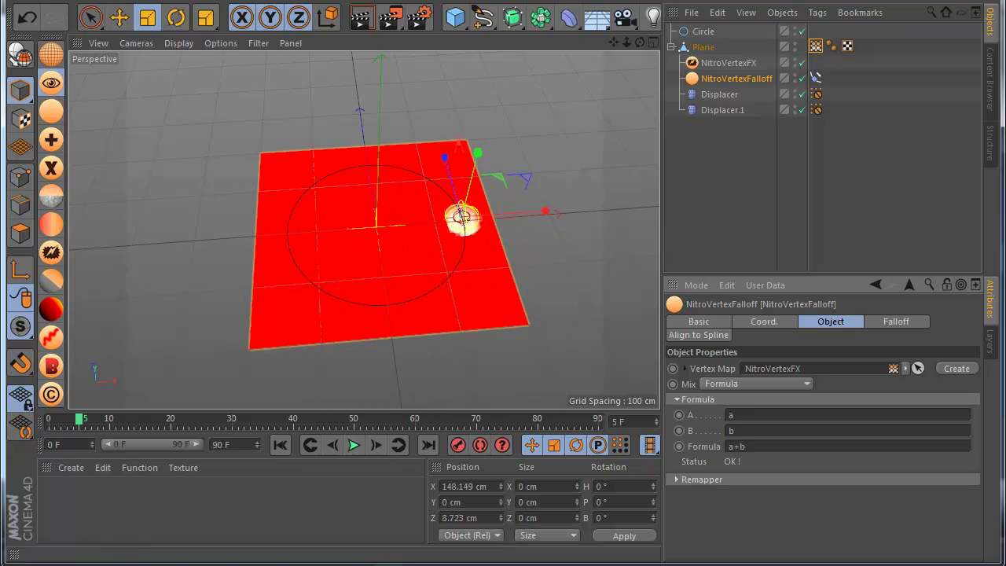
left_click(354, 445)
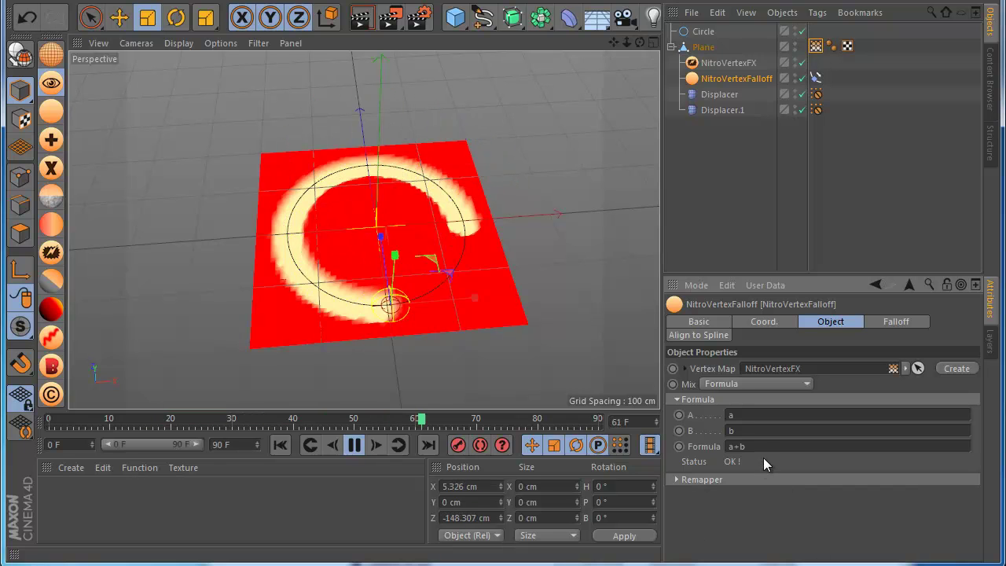
Step: Replace the mix formula with a-0.1+b, check the fading displacement with nothing selected, and select the NitroVertexFX object
left_click_drag(763, 446, 714, 446)
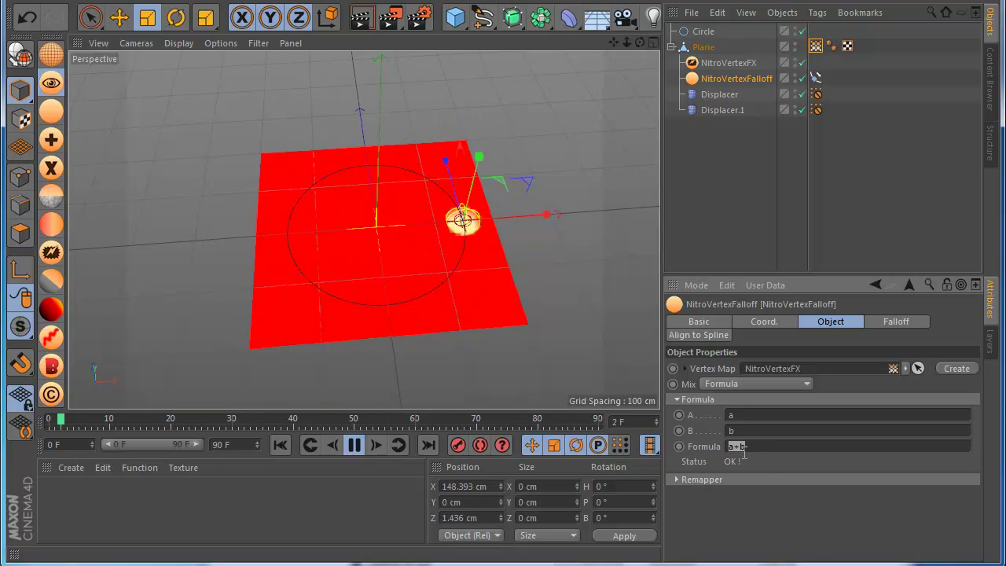
key("BackSpace")
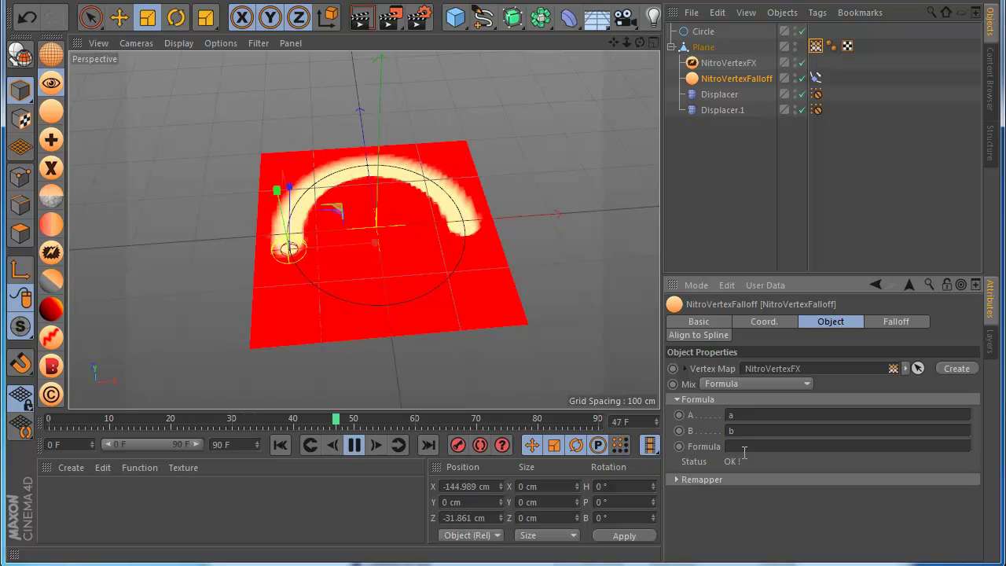
type("a")
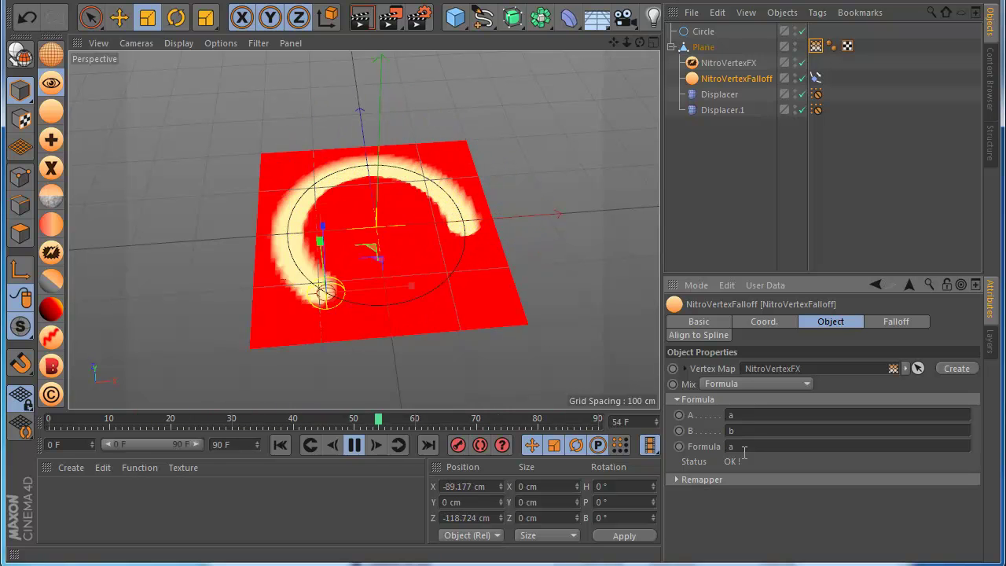
type(" -0.1")
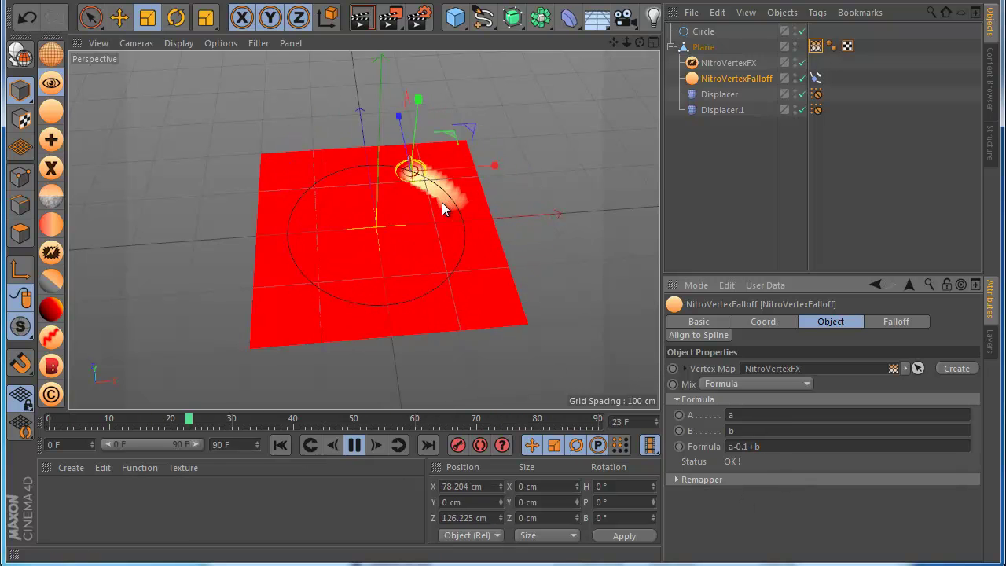
left_click(711, 183)
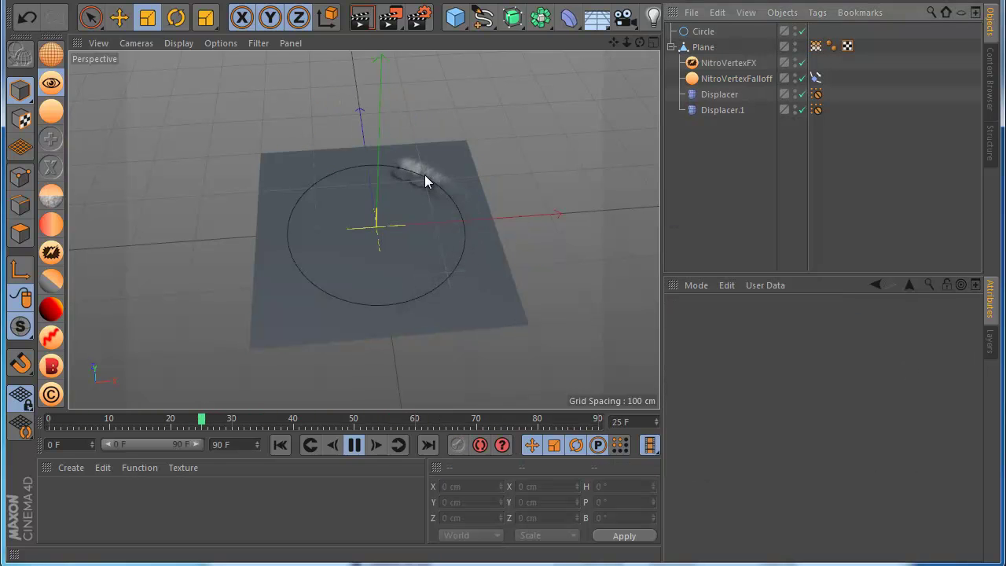
left_click(717, 64)
left_click(714, 72)
left_click(717, 63)
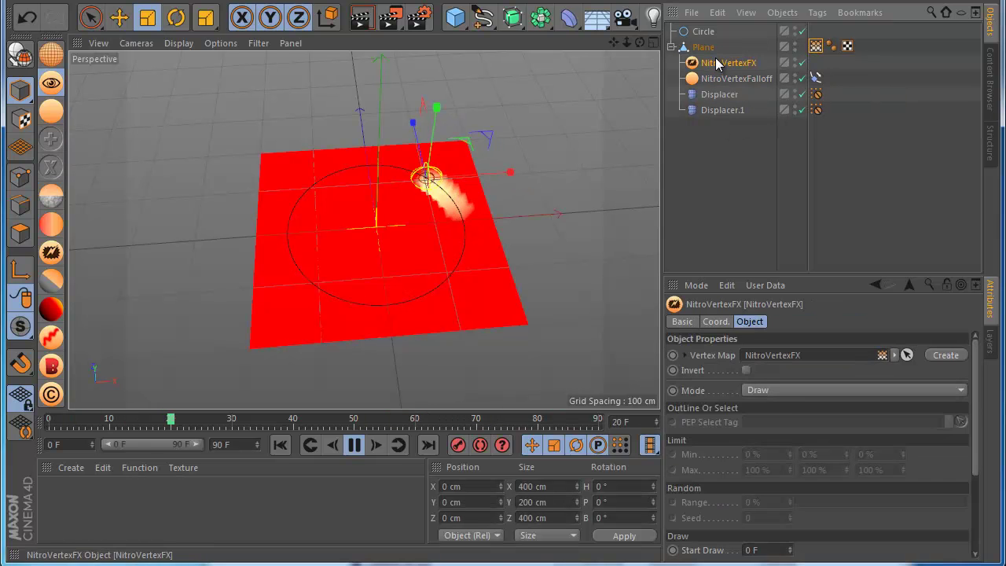
Step: Set the NitroVertexFalloff's formula to a-0.022+b and deselect everything to check the displaced trail
left_click(733, 81)
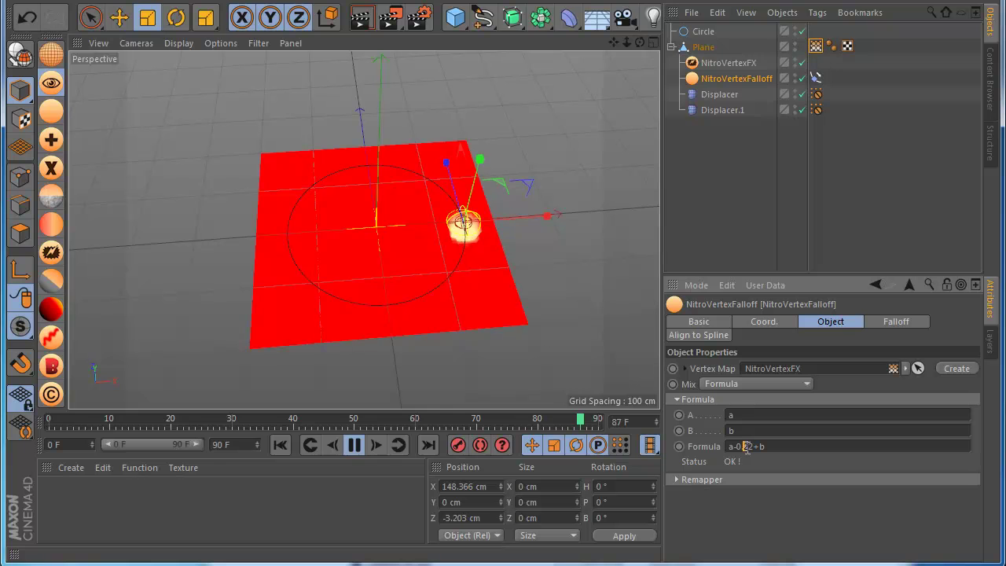
type("0")
key("Return")
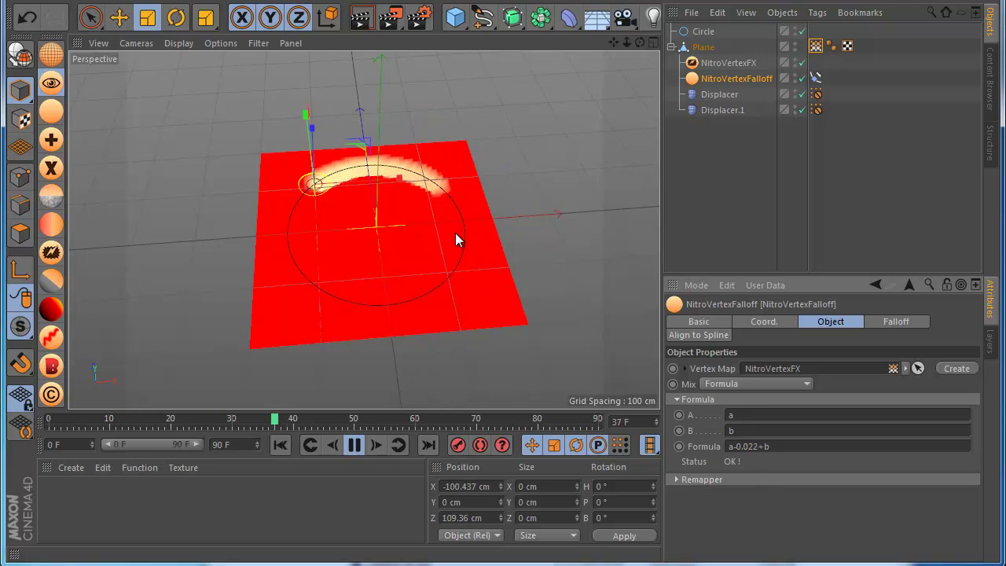
left_click(760, 236)
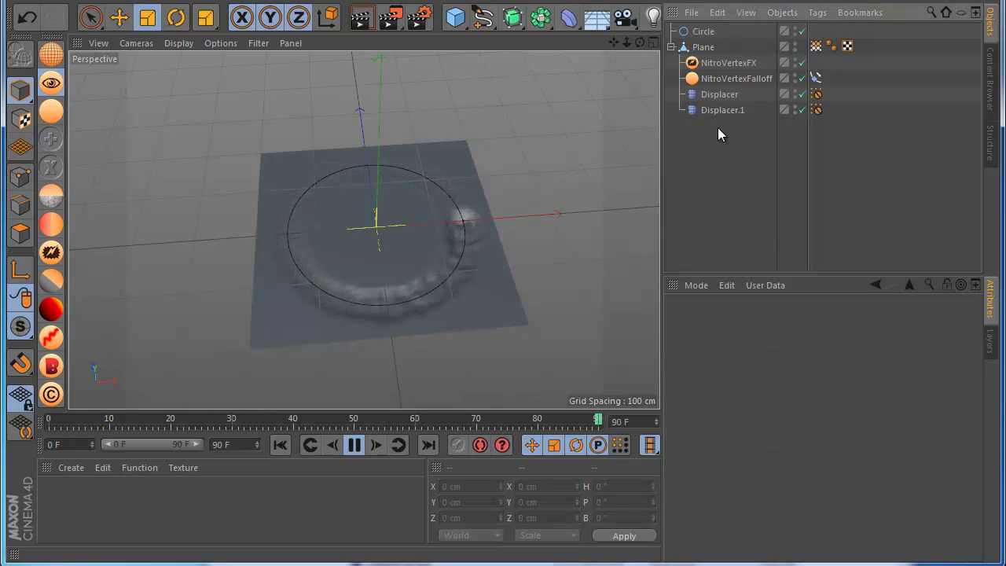
Step: Set the NitroVertexFalloff's formula to a-0.062+b and check the displacement with nothing selected
left_click(719, 94)
left_click(731, 78)
left_click(756, 446)
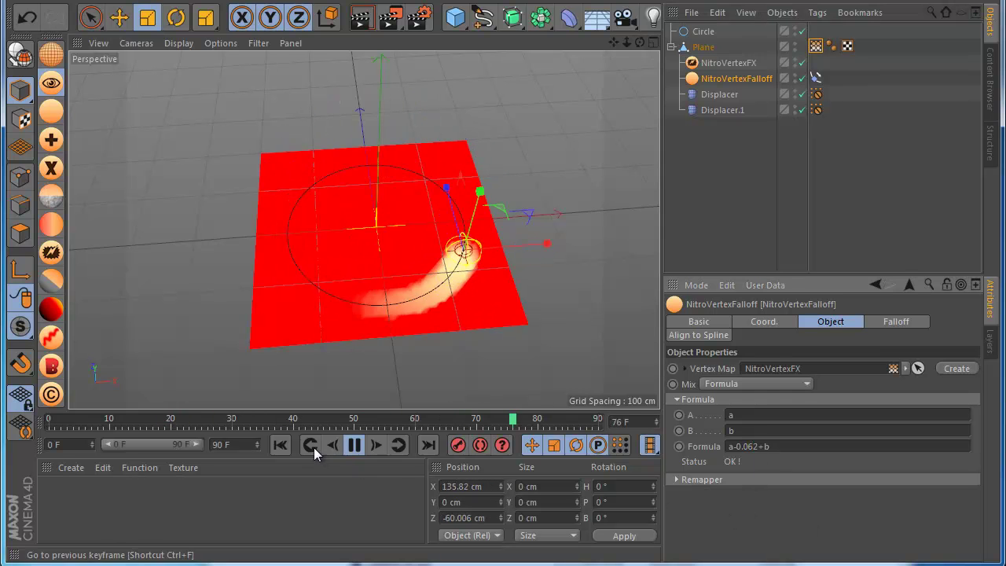
left_click(797, 197)
left_click(733, 78)
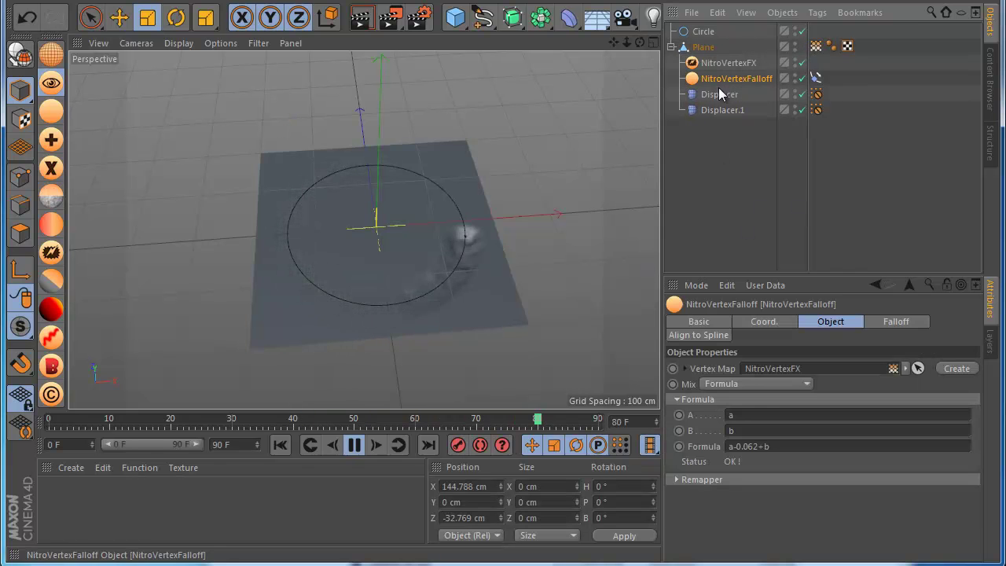
Step: Enclose the NitroVertexFalloff's whole formula in parentheses as (a-0.062+b) and stop playback
left_click(719, 65)
left_click(719, 79)
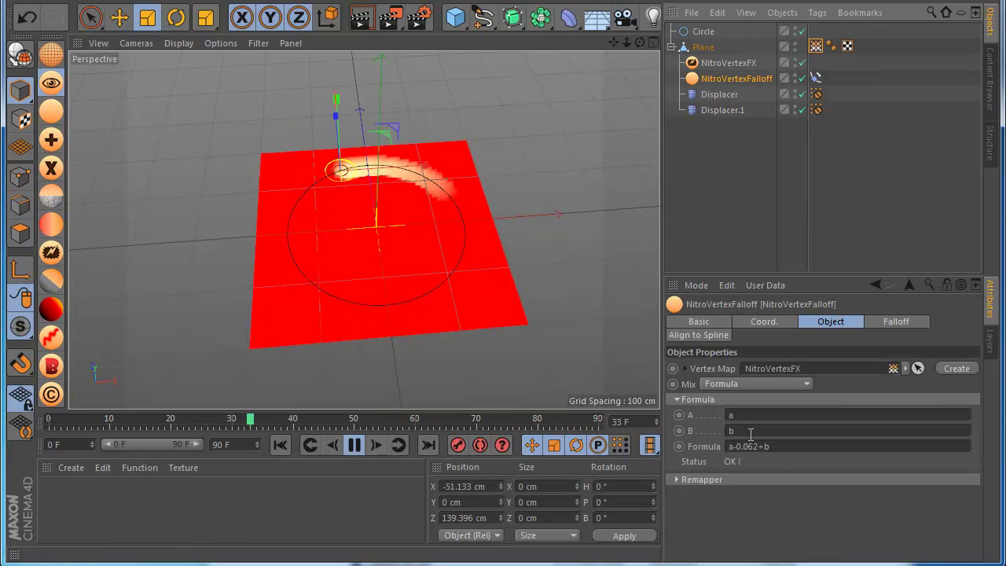
left_click(797, 446)
type(")")
key("Home")
type("(")
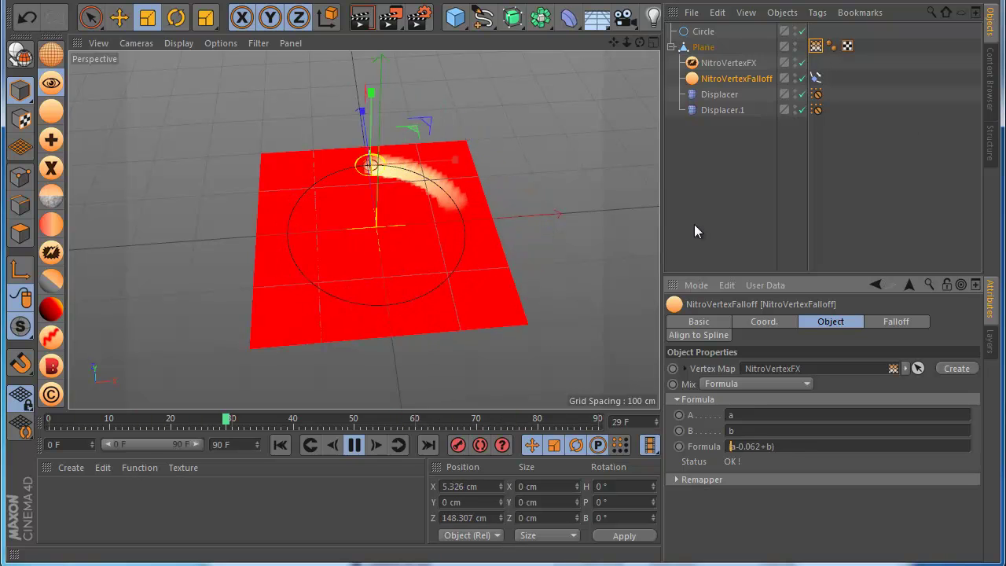
key("Return")
left_click(729, 517)
left_click(354, 445)
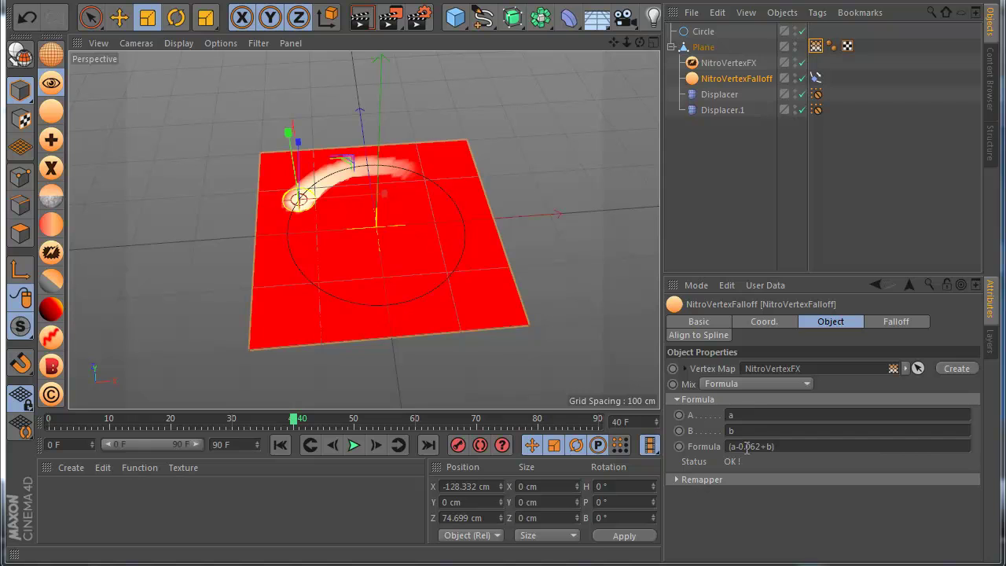
Step: Replay the animation from the first frame to examine how the vertex map trail fades along the circle
left_click(310, 446)
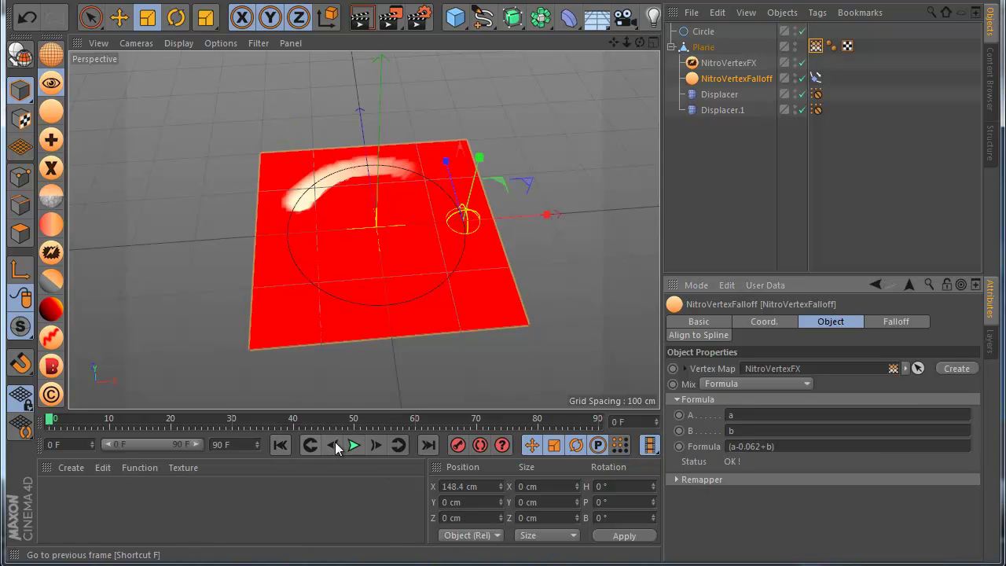
left_click(352, 446)
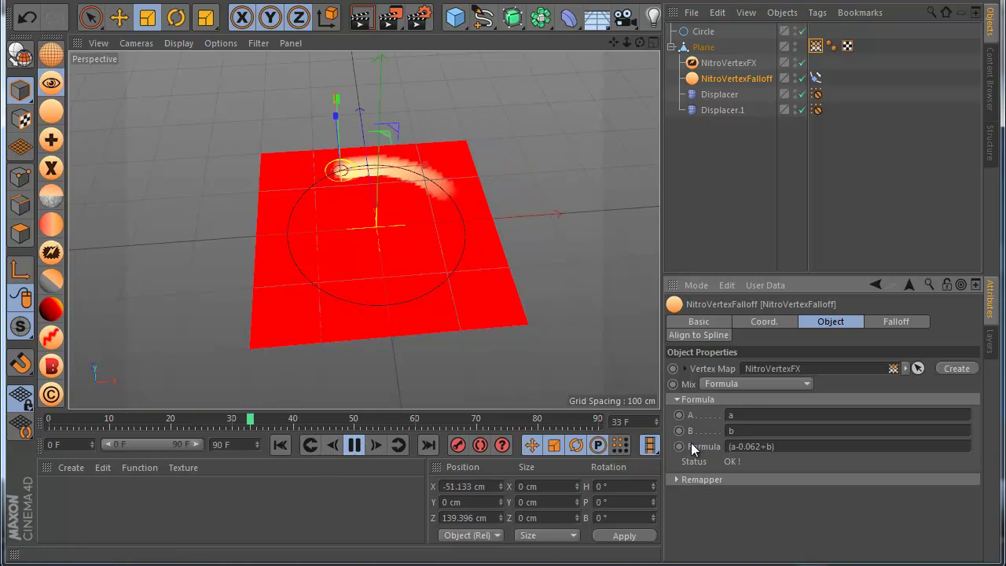
left_click(354, 446)
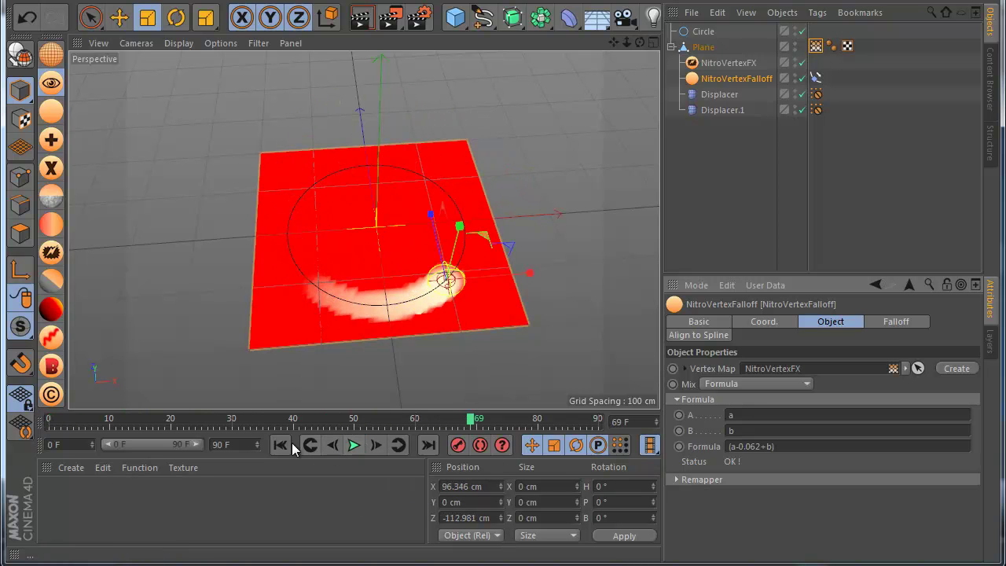
left_click(284, 446)
key("F8")
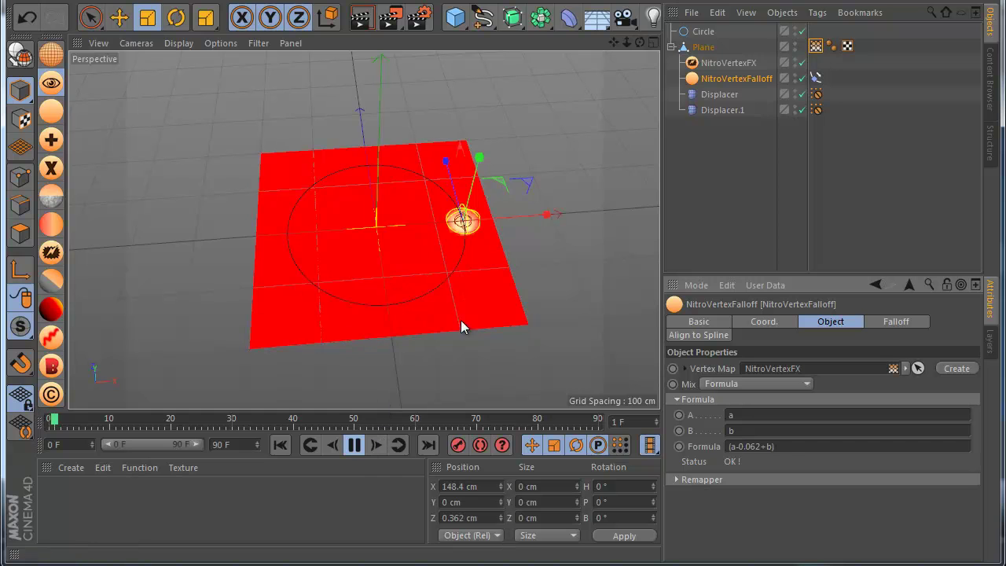
Step: Rewind the animation and limit the fading to frames after 50 with the formula (f>50)*(a-0.062+b)
left_click(354, 445)
left_click(278, 446)
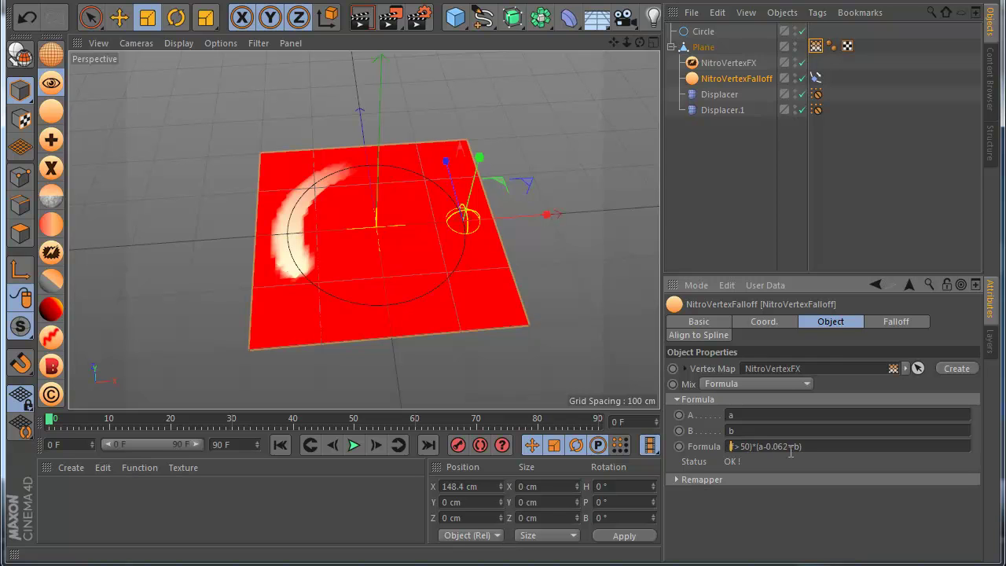
key("Return")
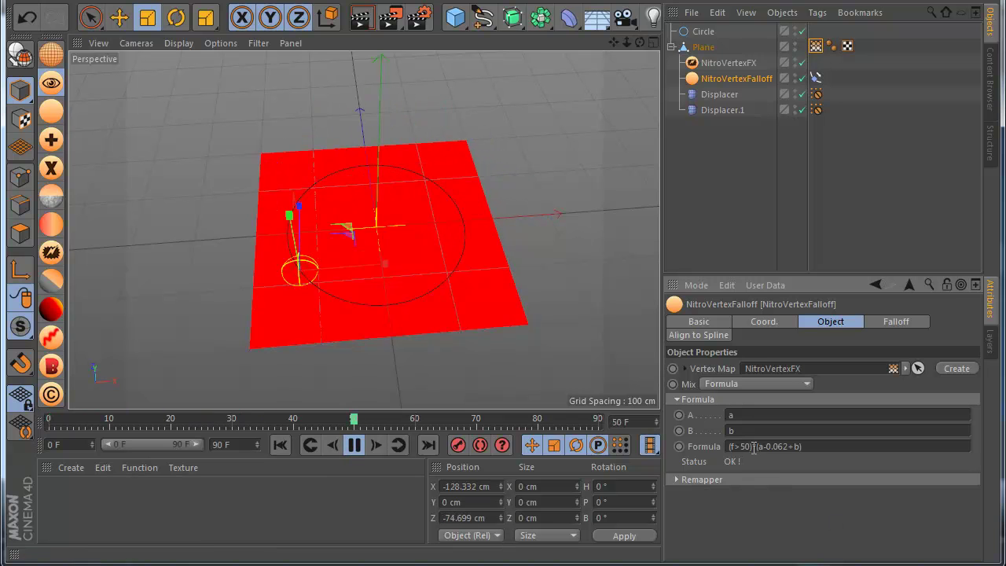
Step: Add an alternative for the other frames, making the formula (f>50)*(a-0.062+b) or a+b, and replay from the start
left_click_drag(754, 446, 704, 448)
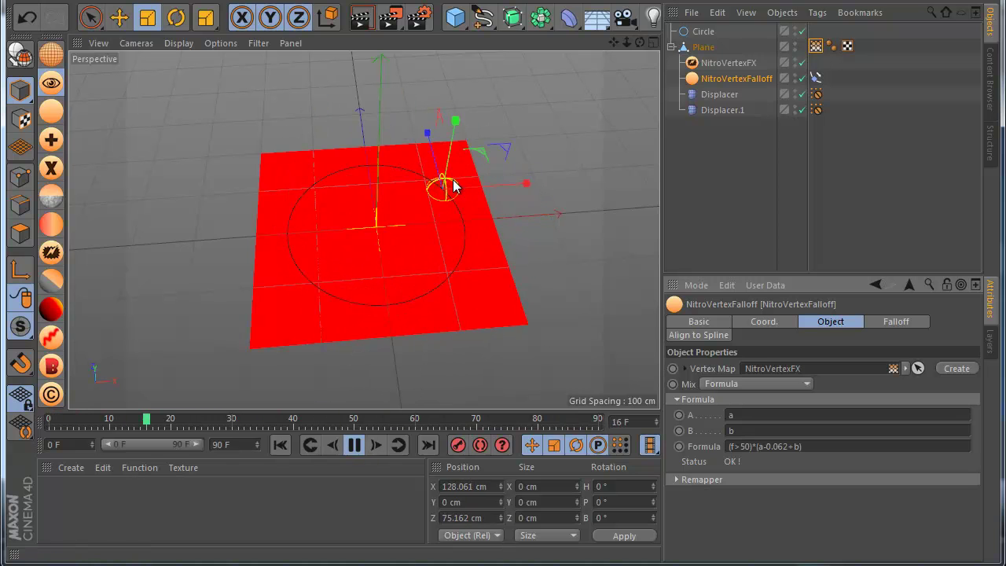
type(") or a+b")
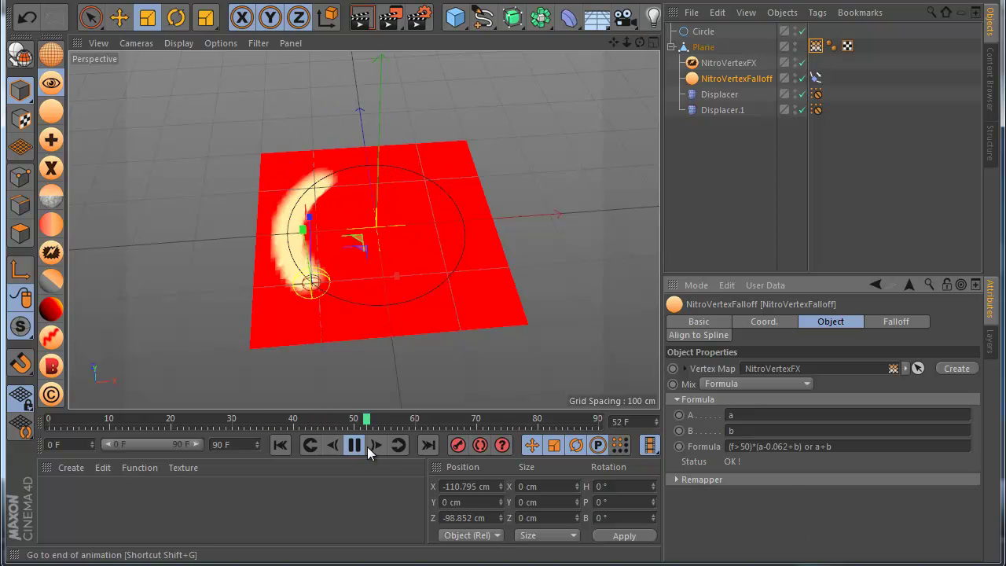
left_click(281, 446)
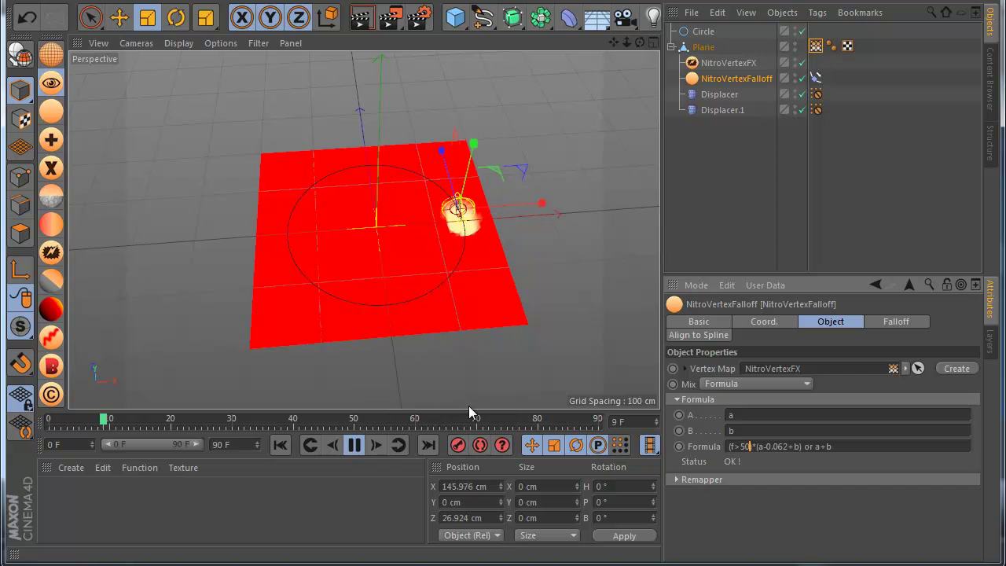
Step: Restrict the fading to frames 50 to 70 with the formula (f>50 and f<70)*(a-0.062+b) or (a+b), and rewind
left_click(751, 445)
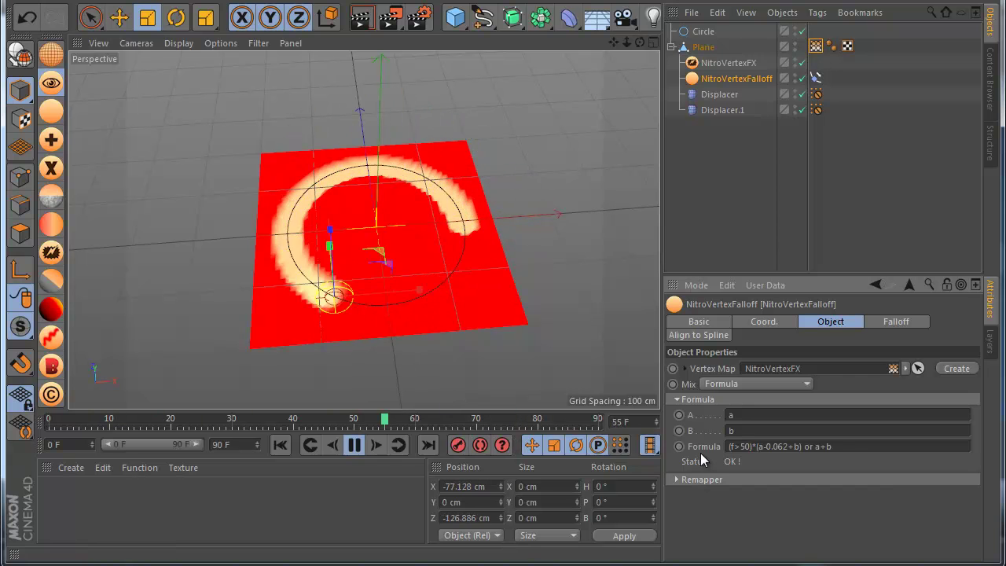
type("and f<70")
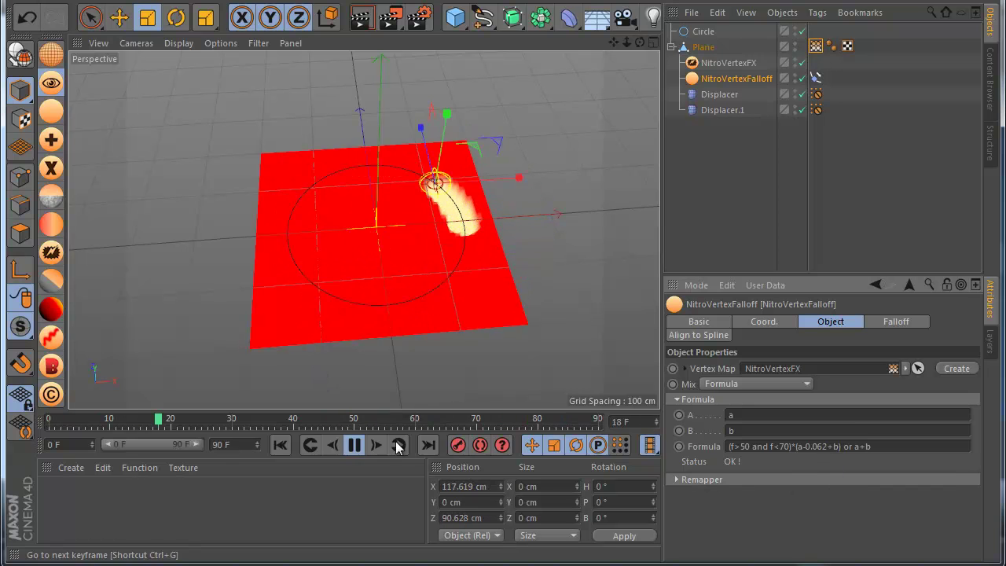
left_click(354, 445)
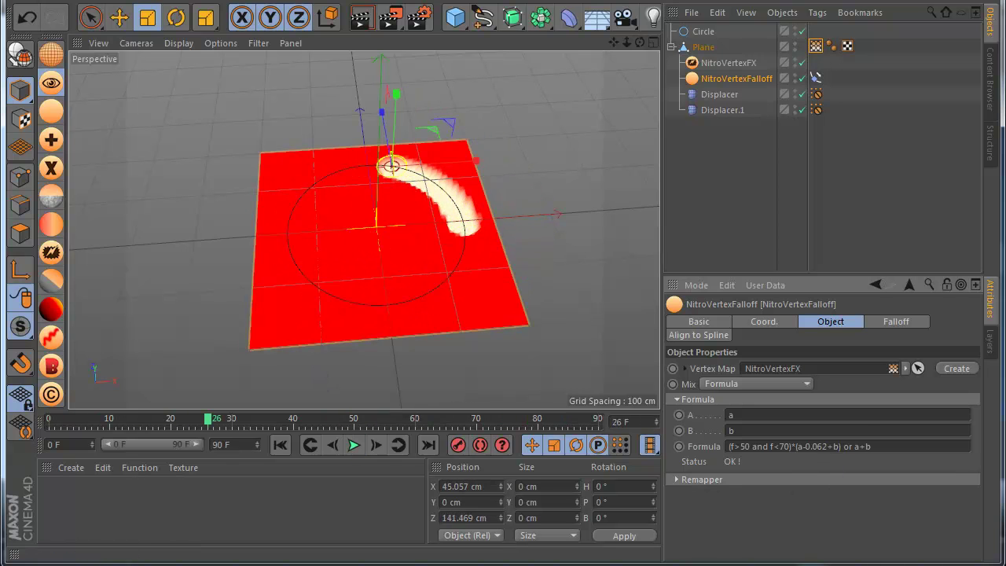
key("shift+f")
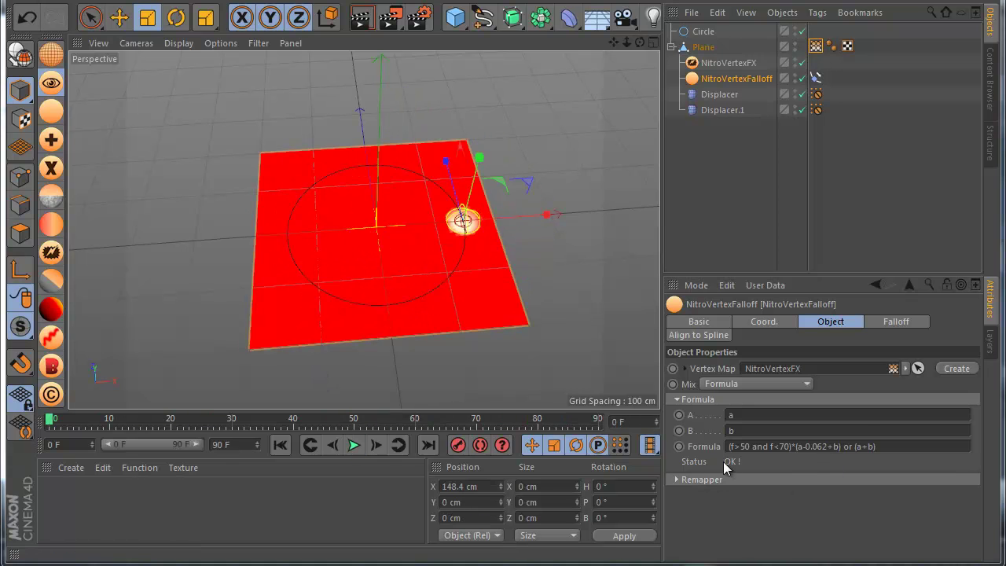
Step: Replace the whole conditional formula with a+b and play the animation to check the trail
left_click_drag(892, 446, 714, 438)
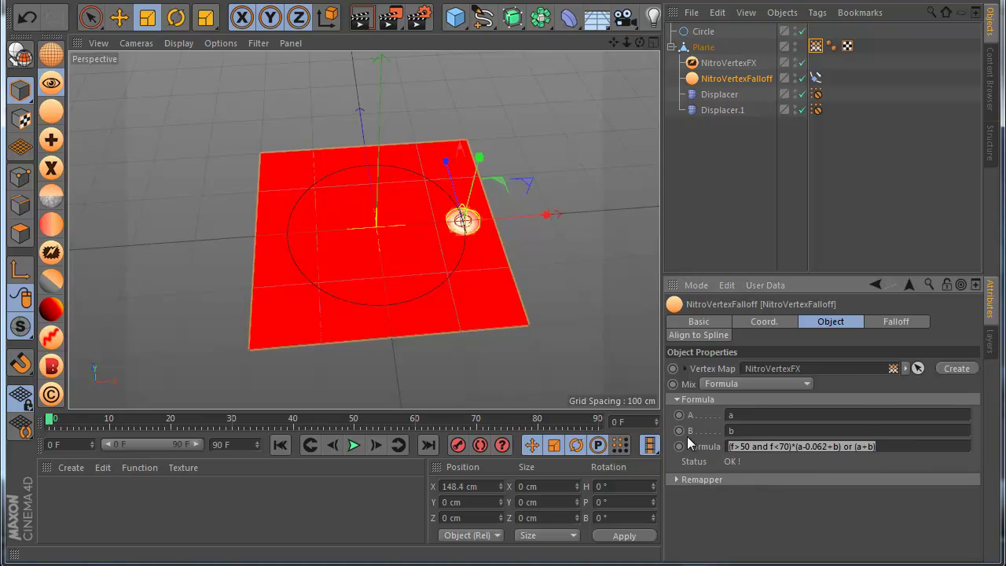
left_click(355, 445)
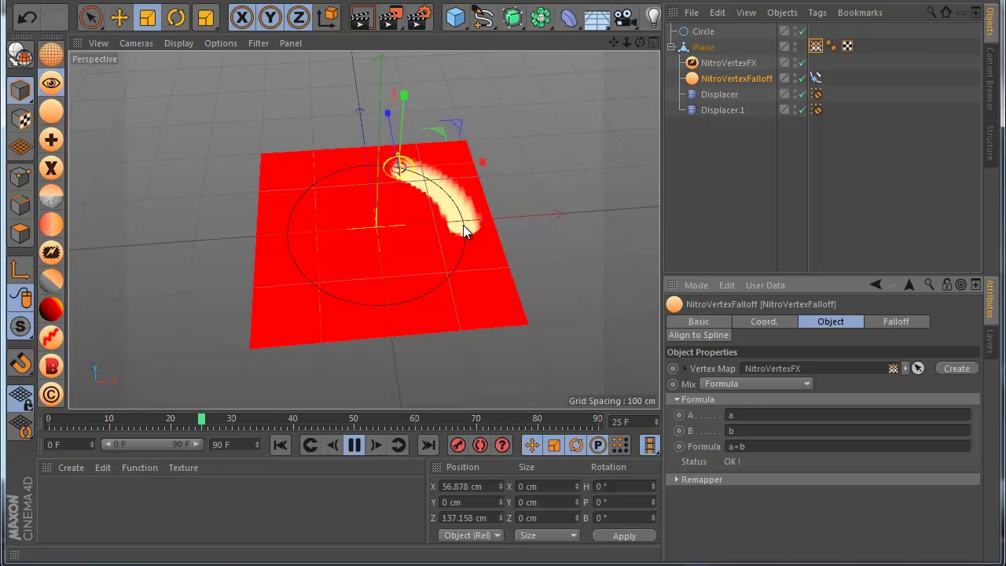
left_click(353, 445)
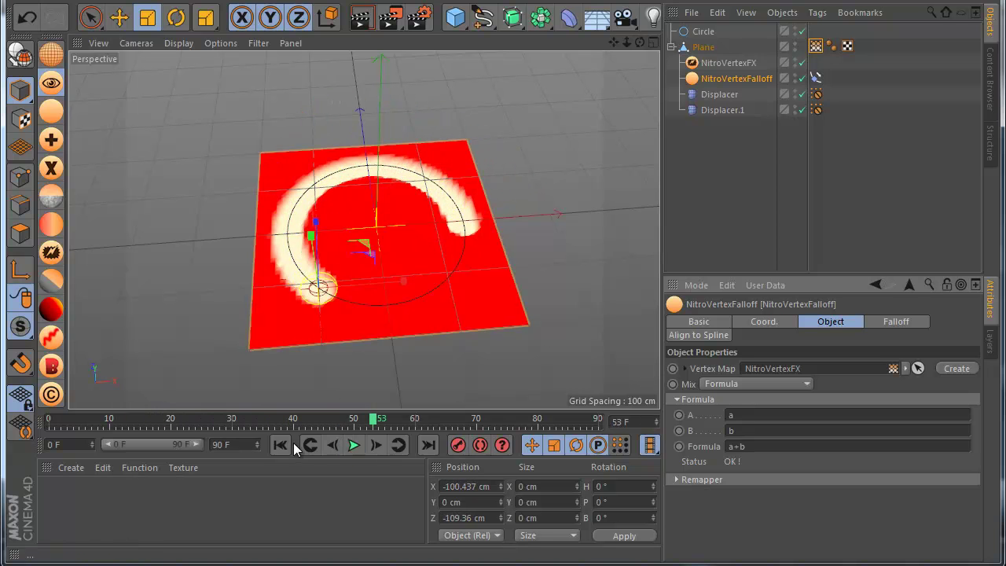
Step: Rewind to the first frame, set the falloff's A expression to sin(t)*a, and play the animation
left_click(280, 445)
type("sin(t)*")
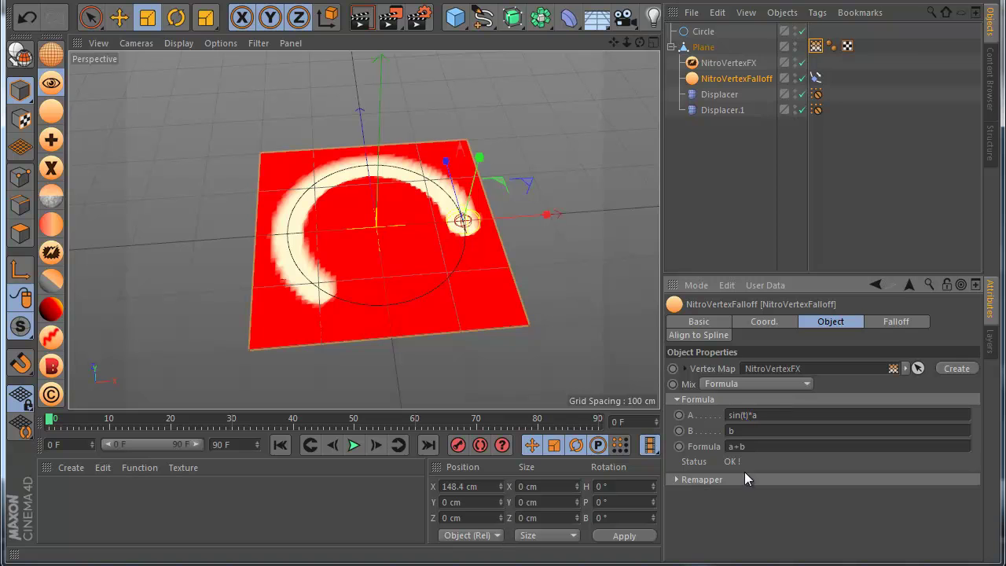
left_click(353, 445)
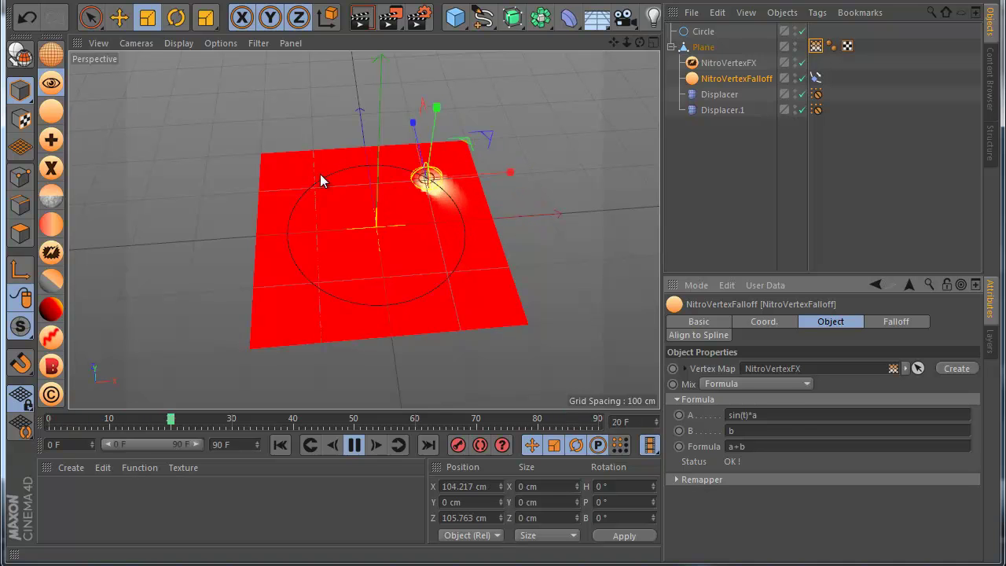
Step: Change the A expression to sin(t*6)*a, check the plane's displacement with nothing selected, and reselect the NitroVertexFalloff
left_click(747, 412)
type("sin(t*6)*")
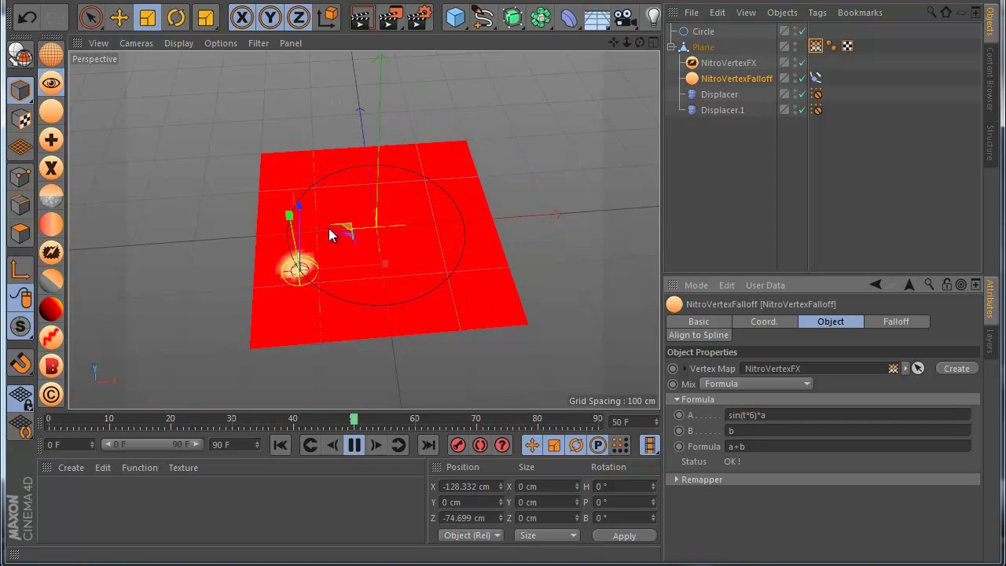
left_click(700, 220)
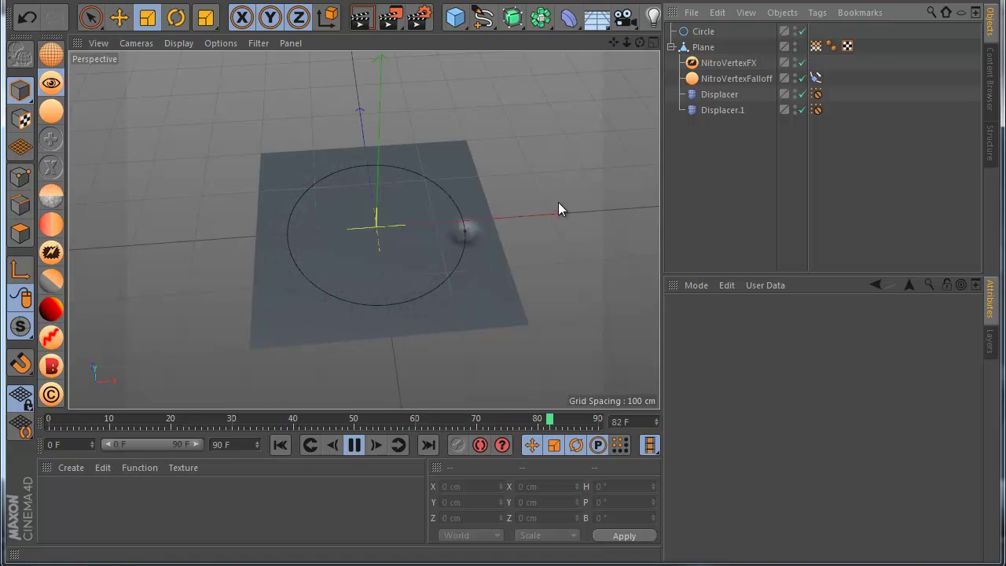
left_click(723, 63)
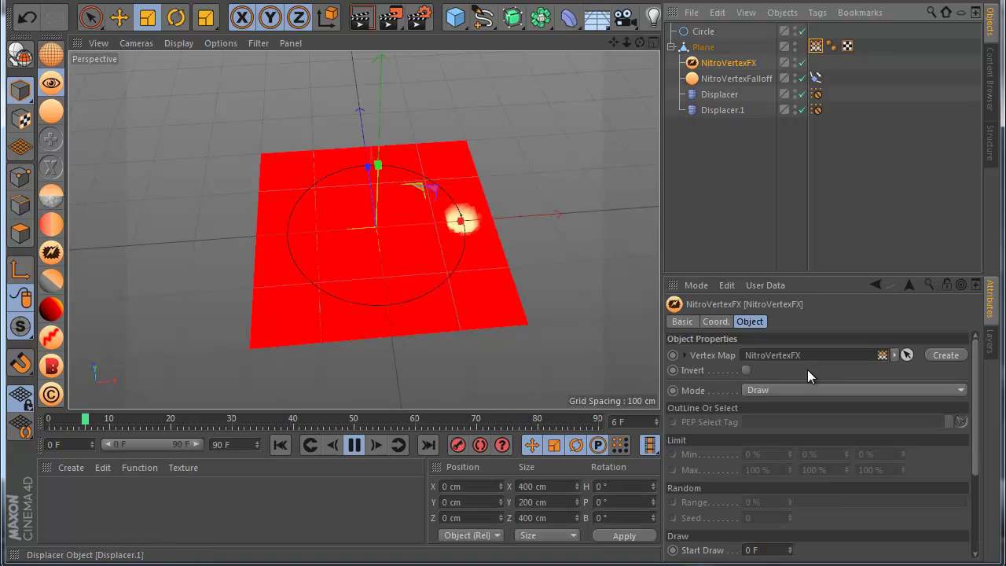
left_click(732, 78)
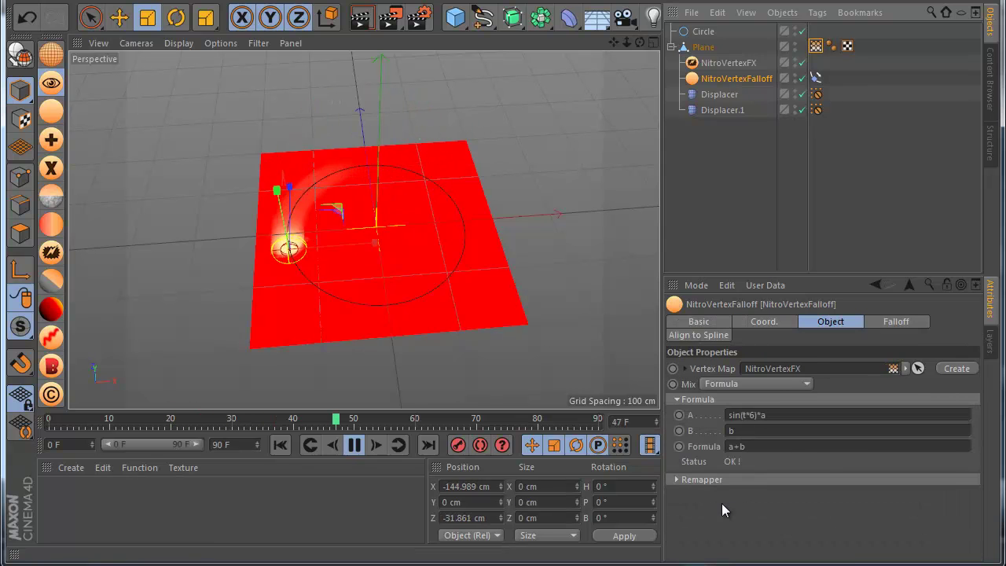